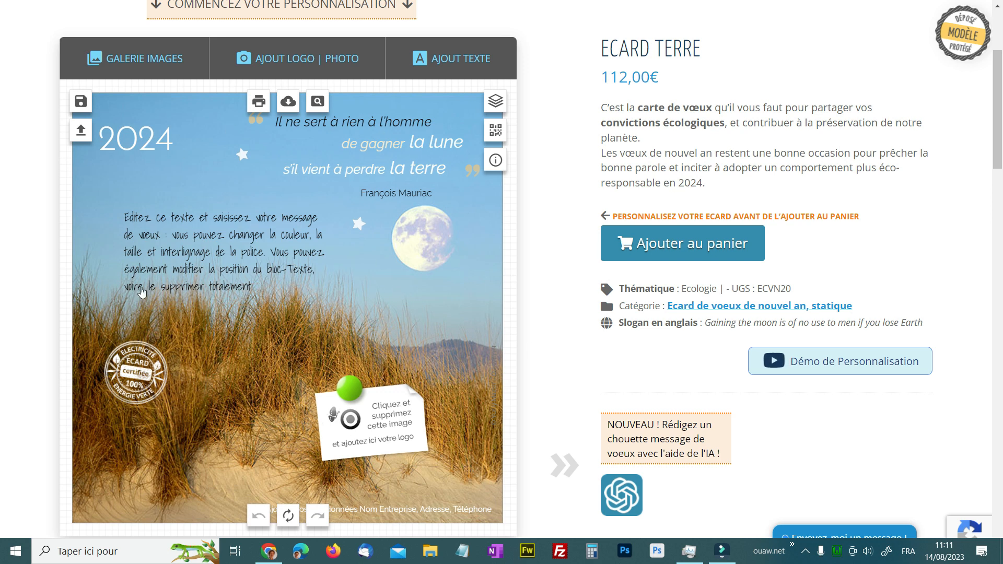
# Delete the placeholder logo image from the pinned note, leaving the note blank.
pyautogui.click(231, 268)
pyautogui.click(388, 417)
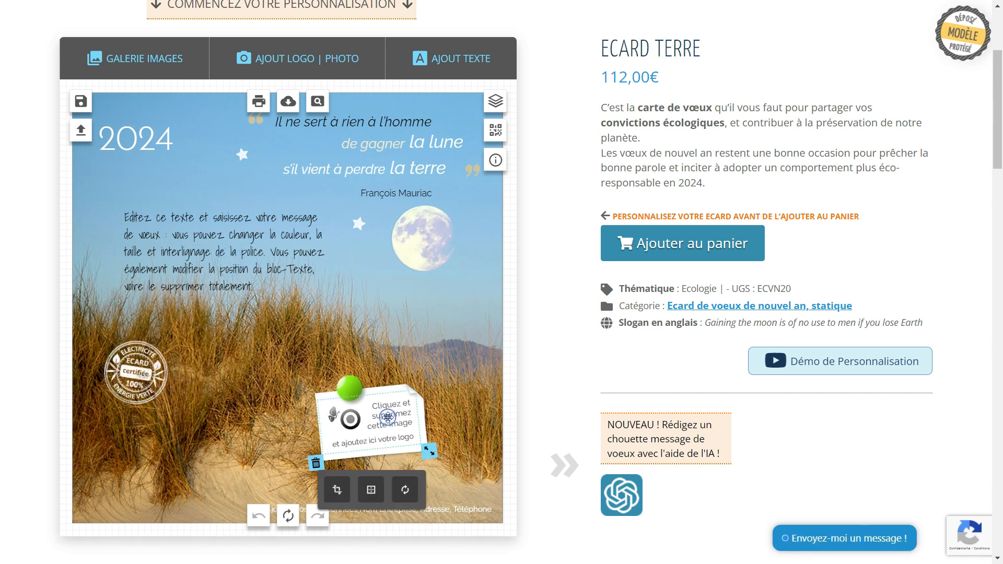
pyautogui.click(458, 509)
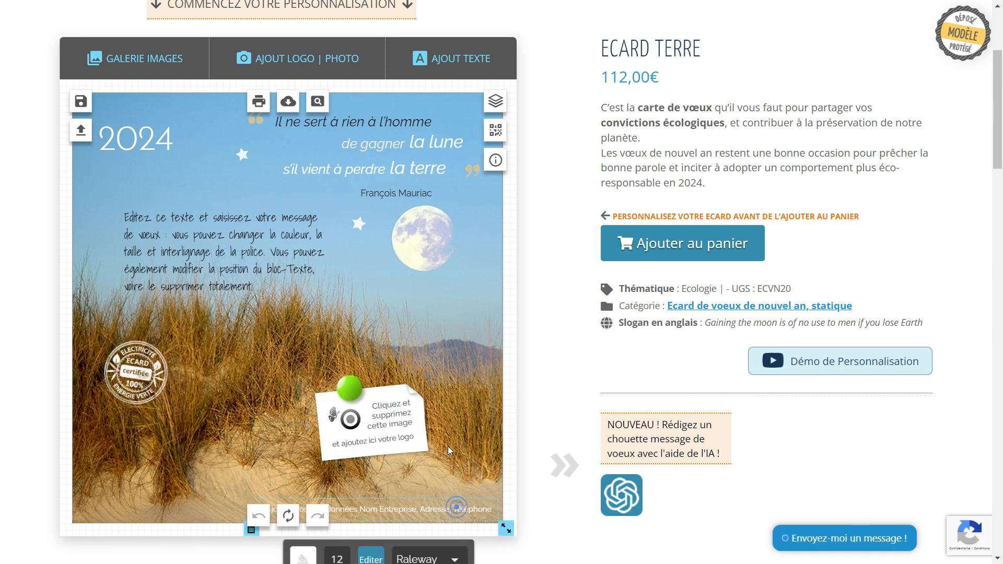
pyautogui.click(483, 405)
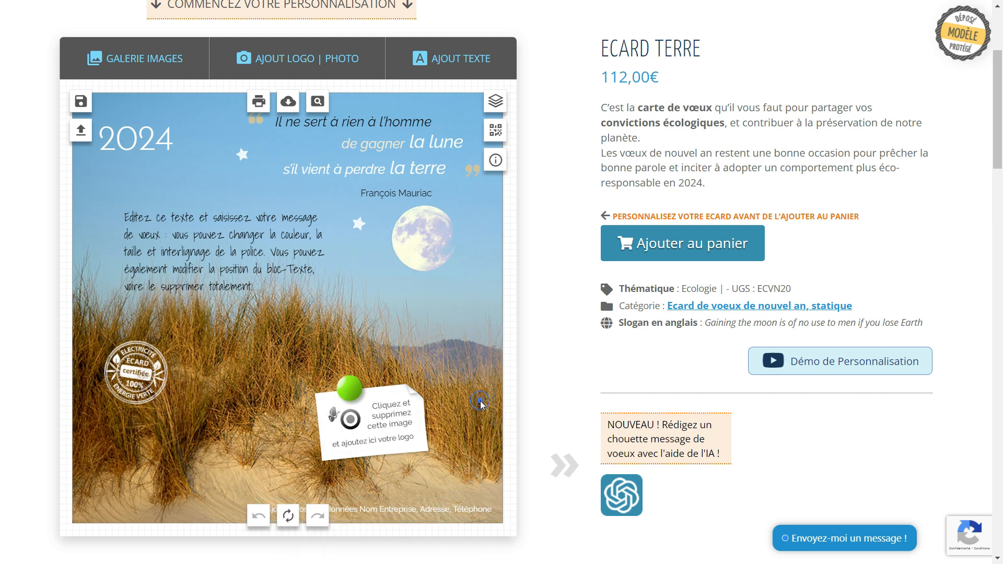
pyautogui.click(375, 423)
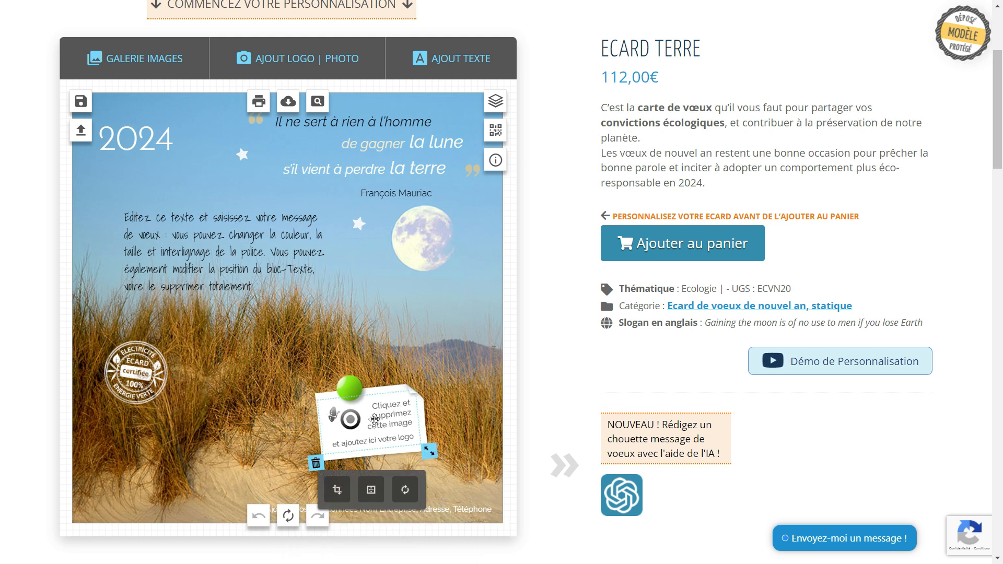
pyautogui.click(313, 464)
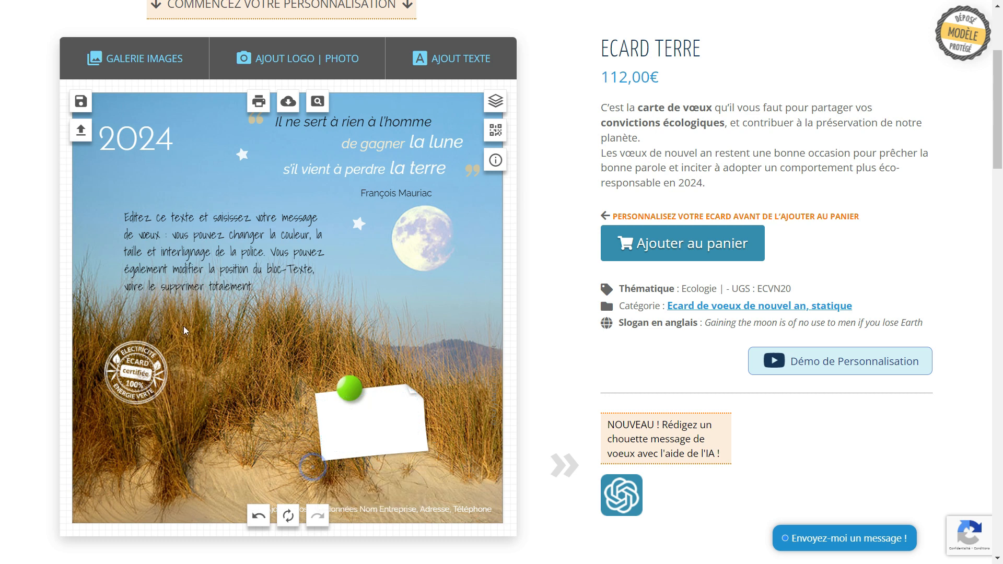
pyautogui.click(299, 66)
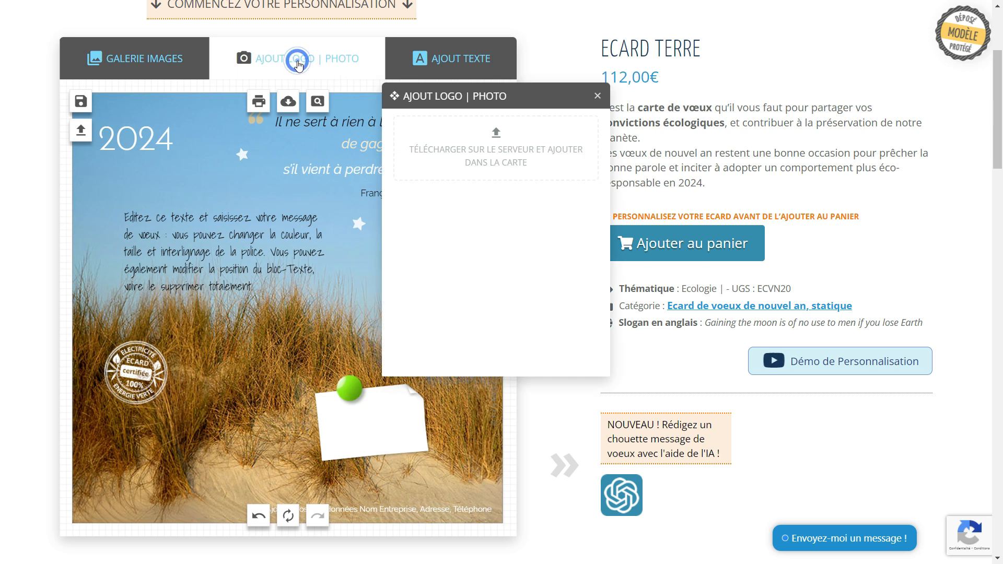
# Upload OUAW-logo-Fond-blanc.png to the card as a logo image.
pyautogui.click(497, 136)
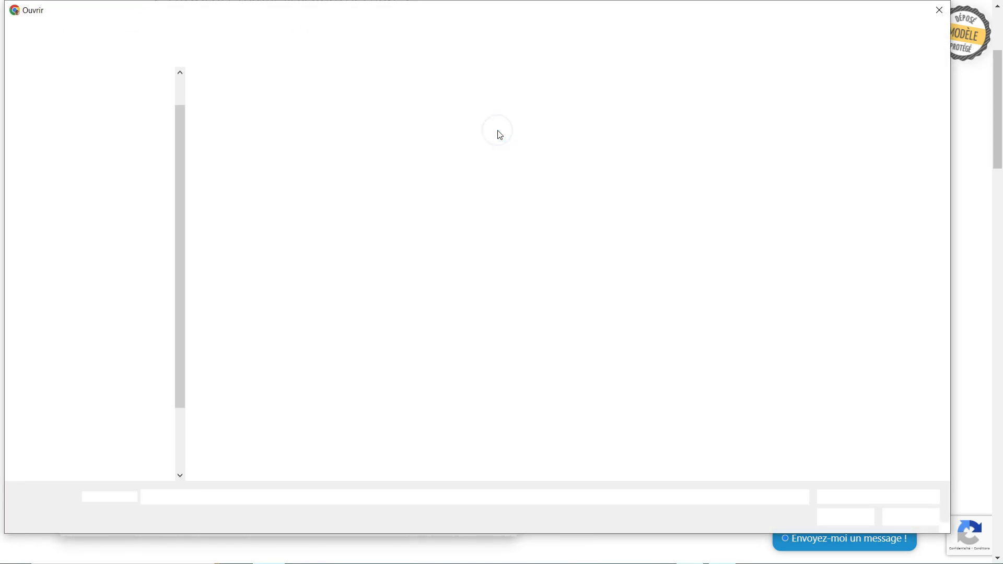
pyautogui.click(708, 134)
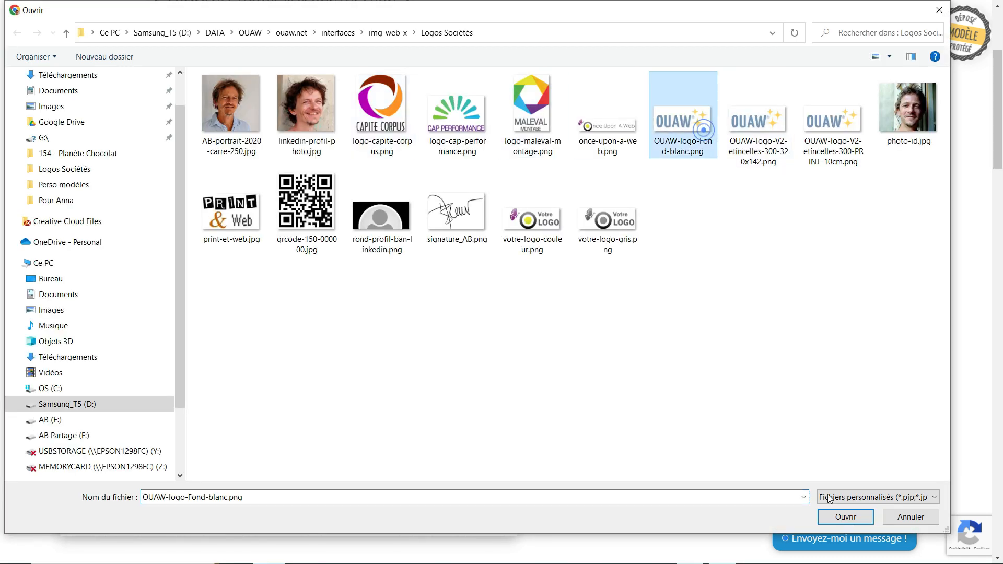
pyautogui.click(847, 519)
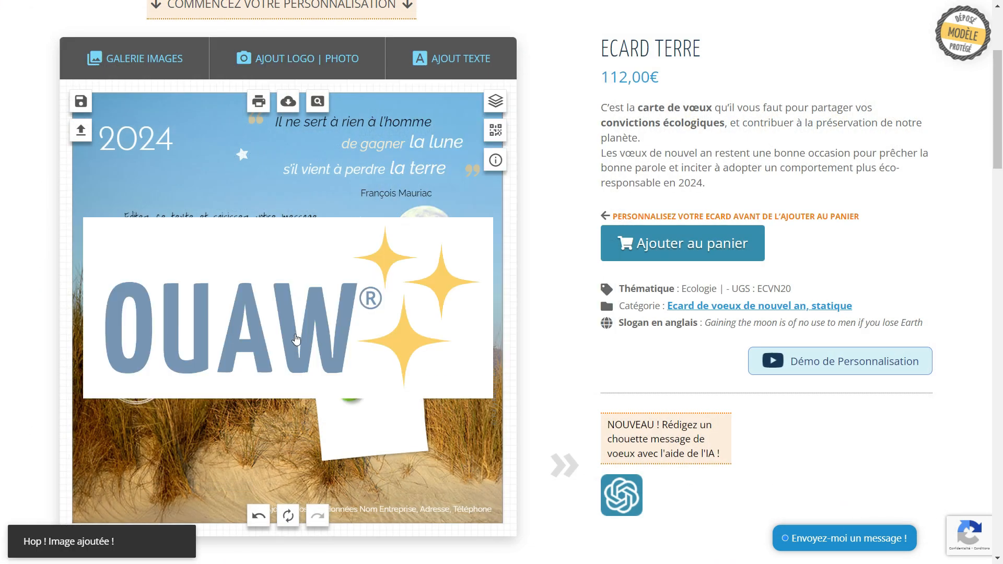
# Shrink the OUAW logo, move it onto the white note and tilt it slightly.
pyautogui.click(260, 327)
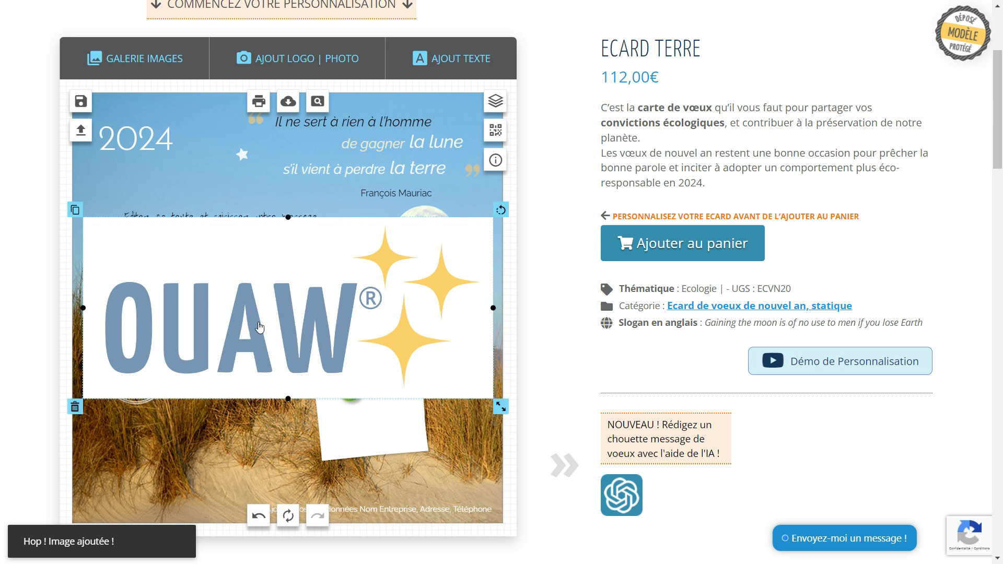
pyautogui.moveTo(500, 404); pyautogui.dragTo(346, 346)
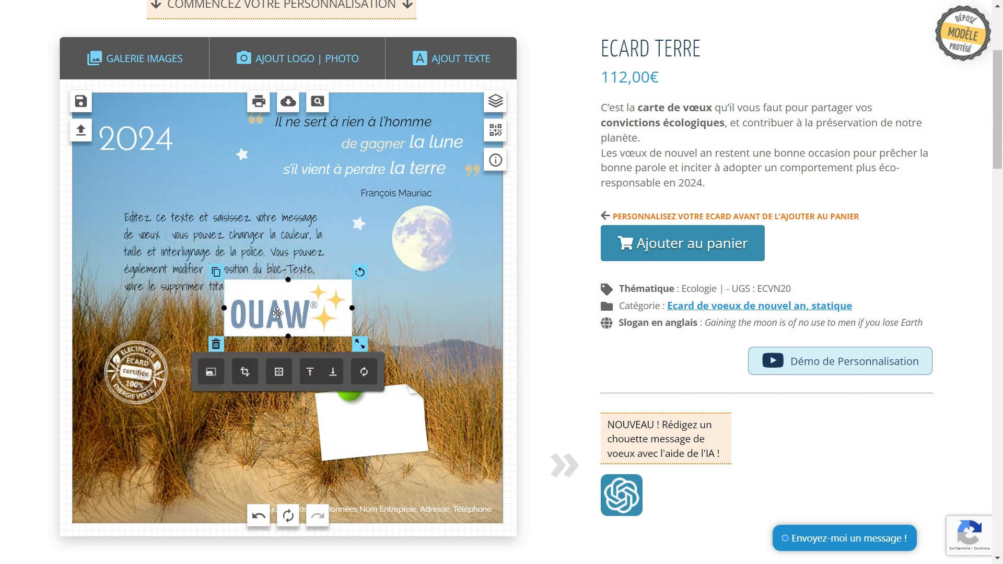
pyautogui.moveTo(278, 313); pyautogui.dragTo(363, 427)
pyautogui.moveTo(446, 385); pyautogui.dragTo(442, 378)
pyautogui.moveTo(371, 435); pyautogui.dragTo(364, 433)
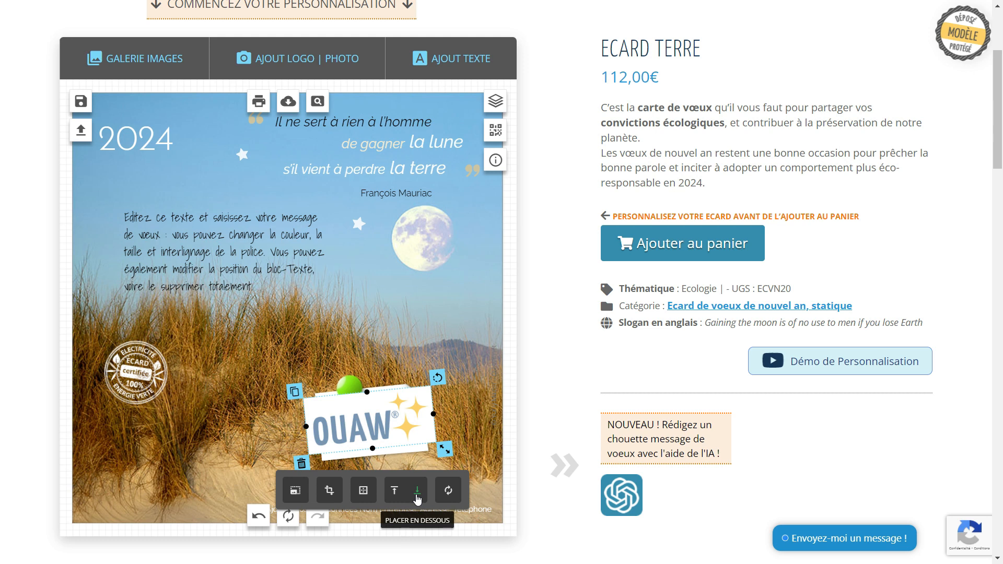
# Send the OUAW logo behind the green pin and tuck it under the pin.
pyautogui.click(481, 374)
pyautogui.click(433, 407)
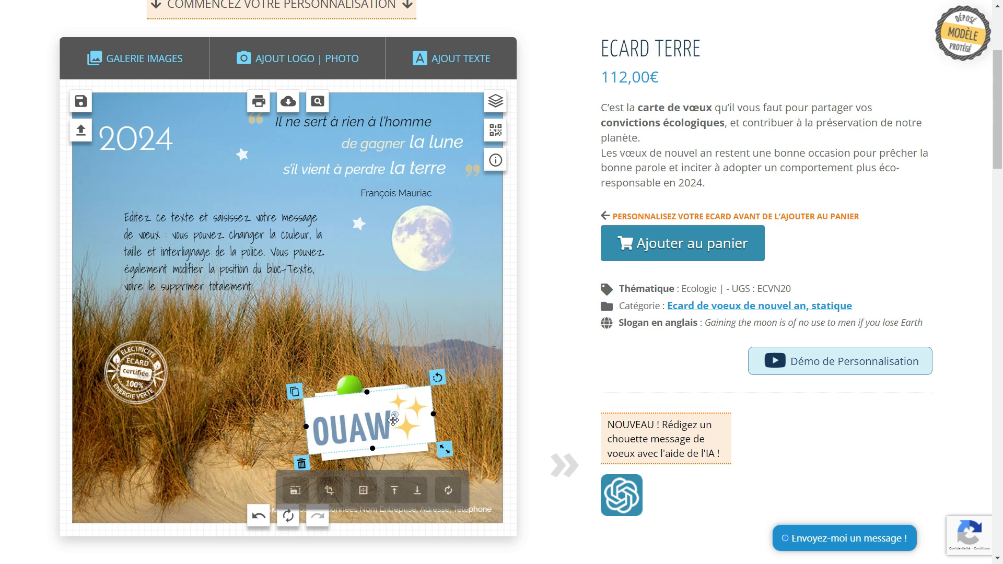
pyautogui.click(414, 495)
pyautogui.moveTo(390, 417)
pyautogui.mouseDown()
pyautogui.moveTo(388, 383)
pyautogui.moveTo(389, 417)
pyautogui.mouseUp()
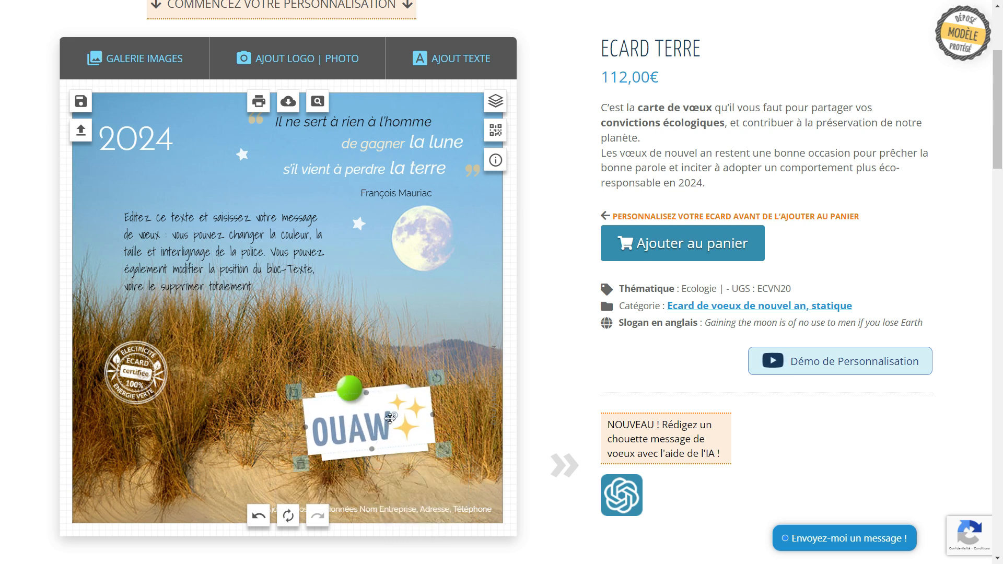
pyautogui.moveTo(444, 449); pyautogui.dragTo(399, 438)
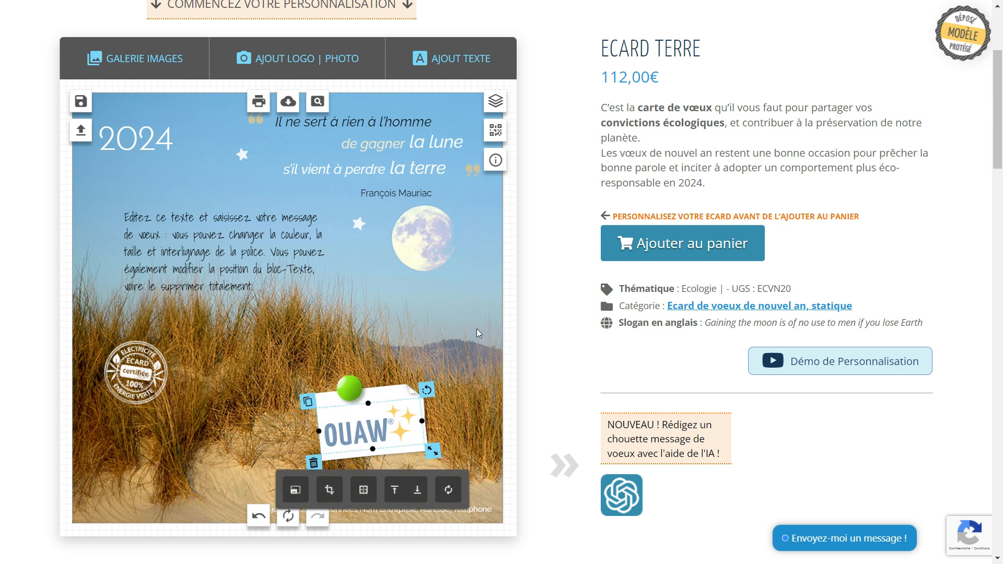
# Enlarge the OUAW logo so its white background fills the tilted note.
pyautogui.click(458, 332)
pyautogui.click(410, 392)
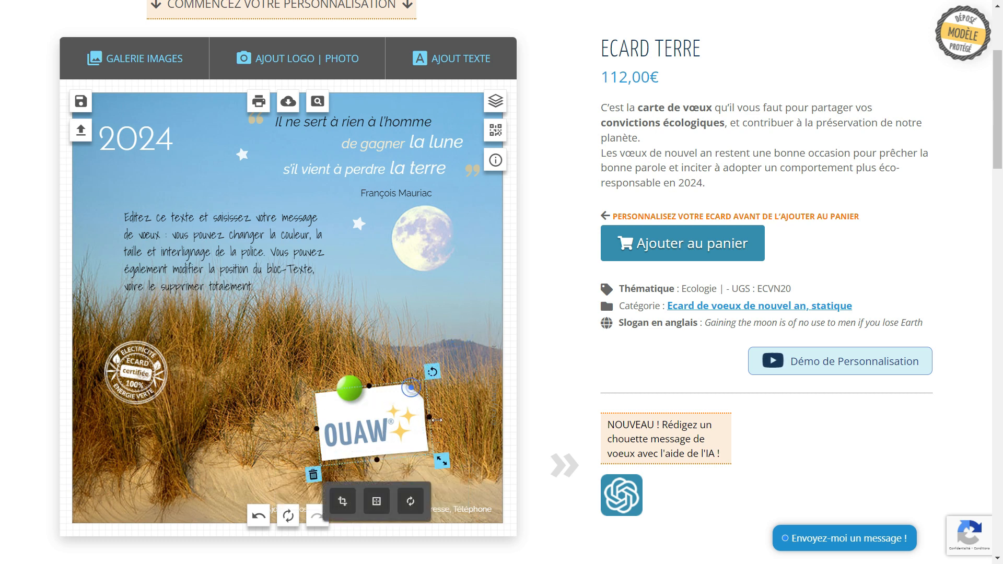
pyautogui.moveTo(442, 467)
pyautogui.mouseDown()
pyautogui.moveTo(455, 471)
pyautogui.moveTo(428, 453)
pyautogui.mouseUp()
pyautogui.click(378, 442)
pyautogui.click(458, 424)
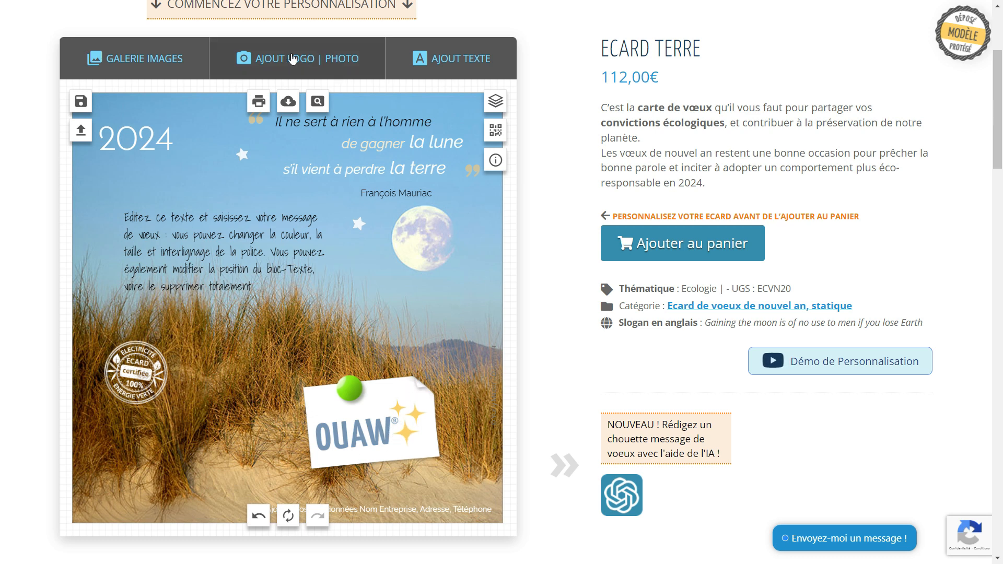
# Add logo-maleval-montage.png to the card and delete the OUAW logo from the note.
pyautogui.click(344, 60)
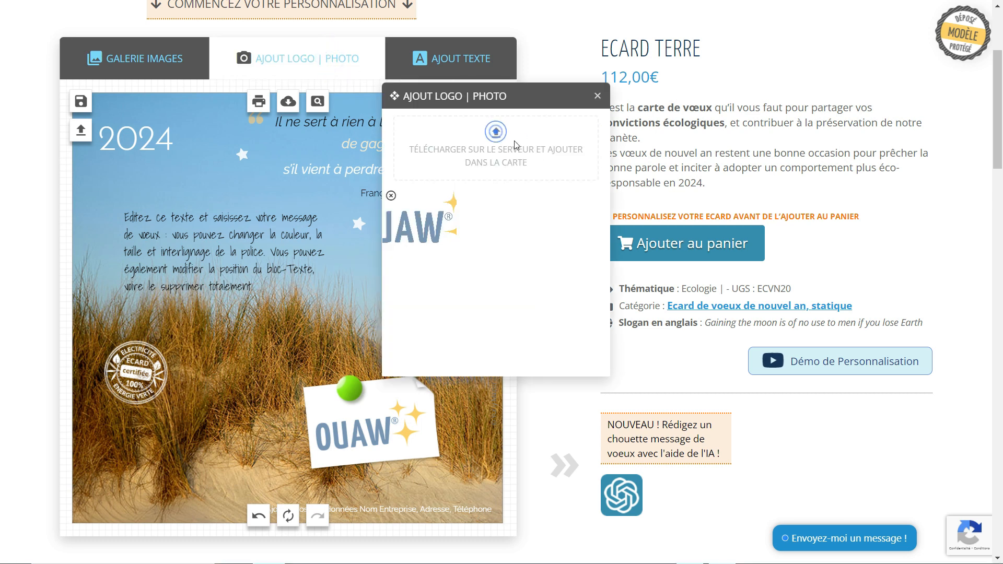
pyautogui.click(498, 137)
pyautogui.click(845, 516)
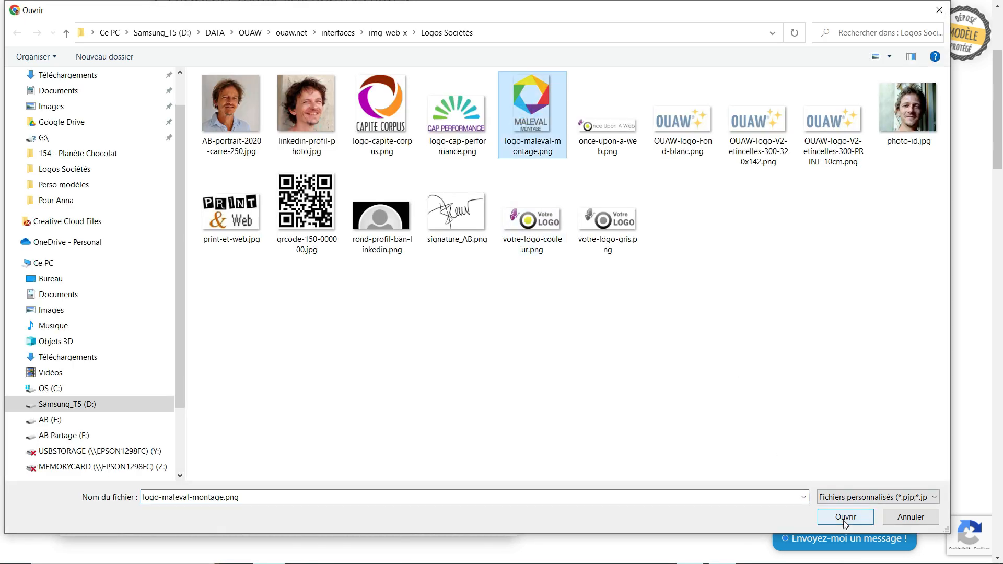
pyautogui.click(368, 452)
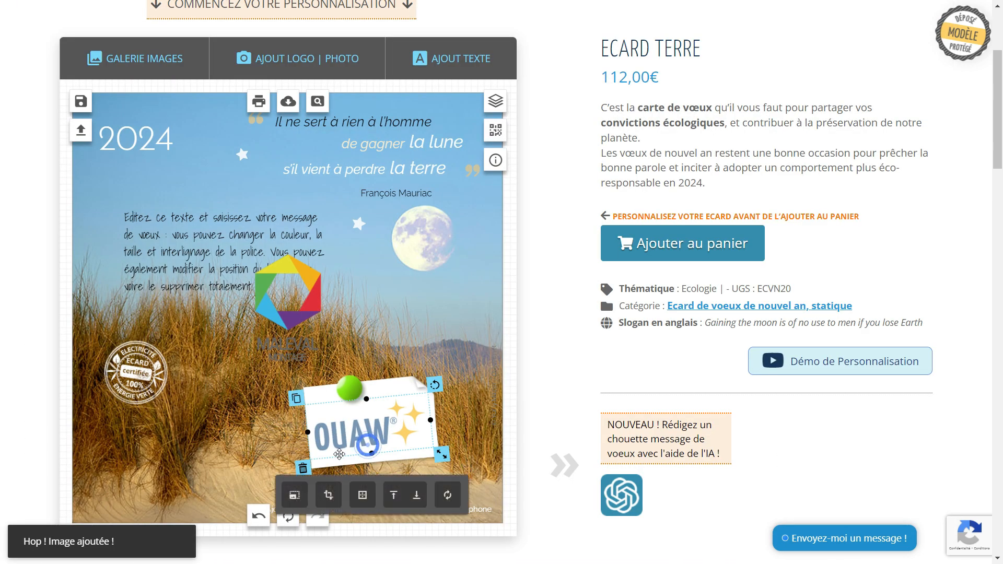
pyautogui.click(302, 469)
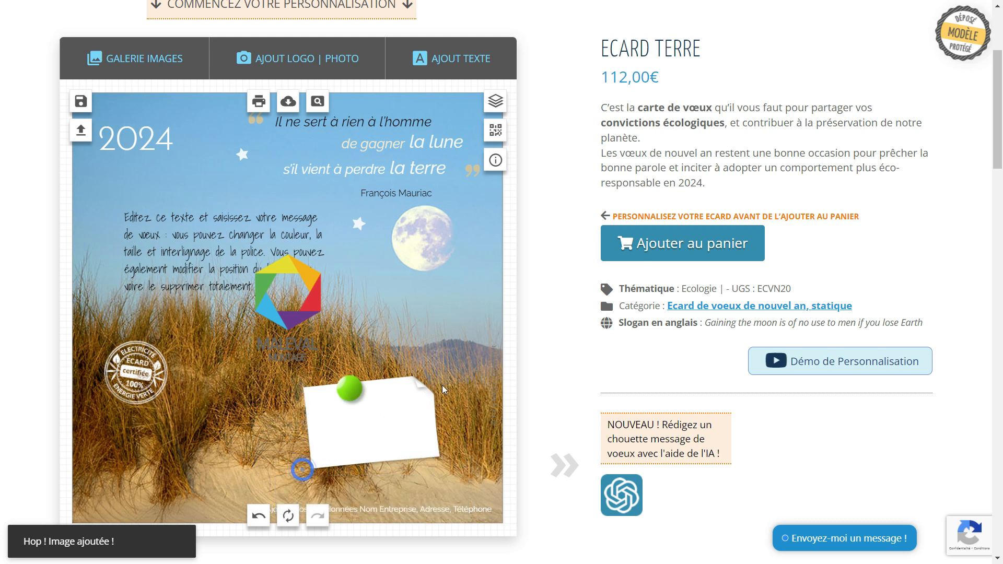
# Turn the blank pinned note upright and widen it.
pyautogui.click(408, 393)
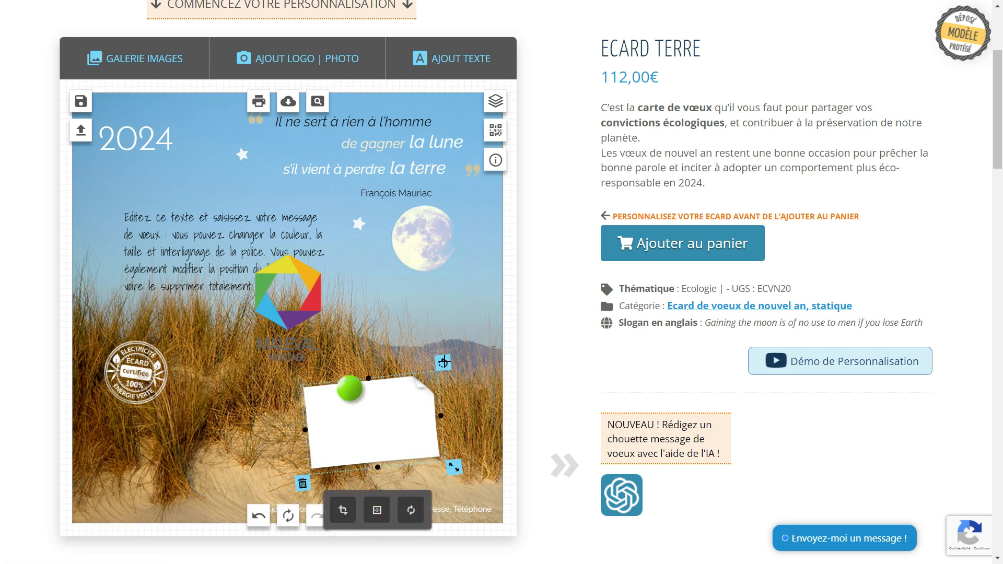
pyautogui.moveTo(442, 361); pyautogui.dragTo(314, 356)
pyautogui.moveTo(417, 420); pyautogui.dragTo(392, 417)
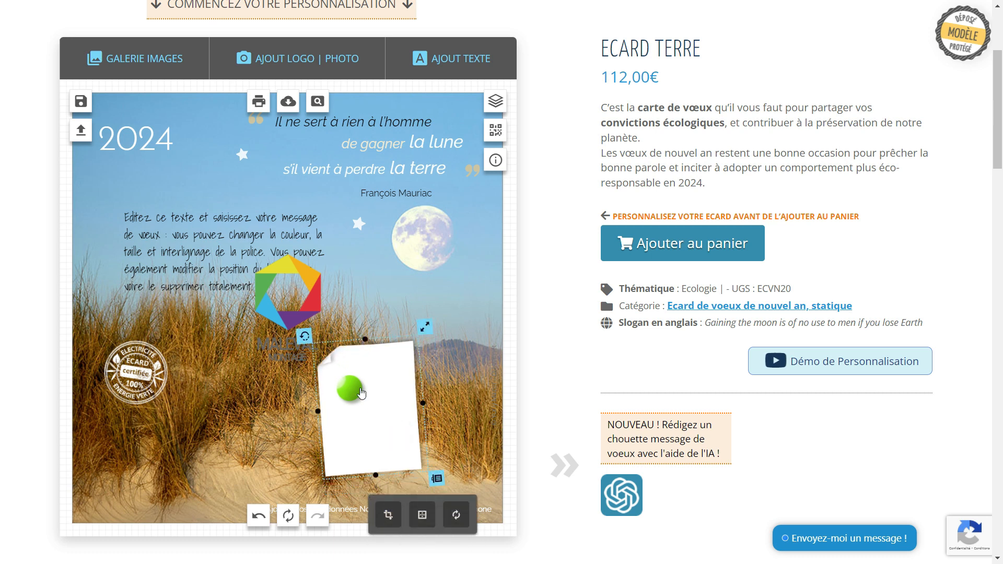
# Place the Maleval logo on the pinned note, tilted slightly counter-clockwise.
pyautogui.moveTo(284, 313); pyautogui.dragTo(362, 402)
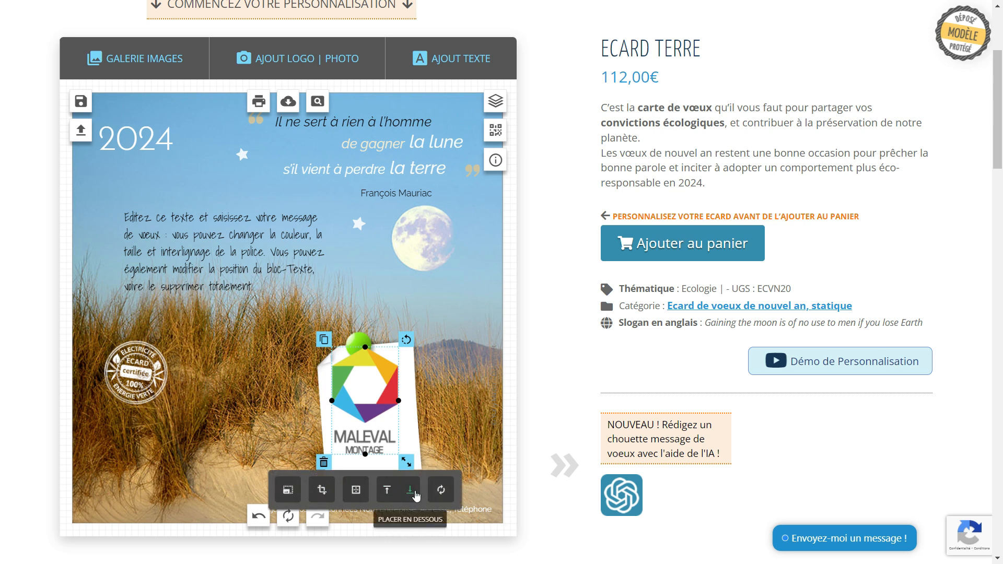
pyautogui.moveTo(405, 339); pyautogui.dragTo(399, 336)
pyautogui.moveTo(383, 384); pyautogui.dragTo(390, 394)
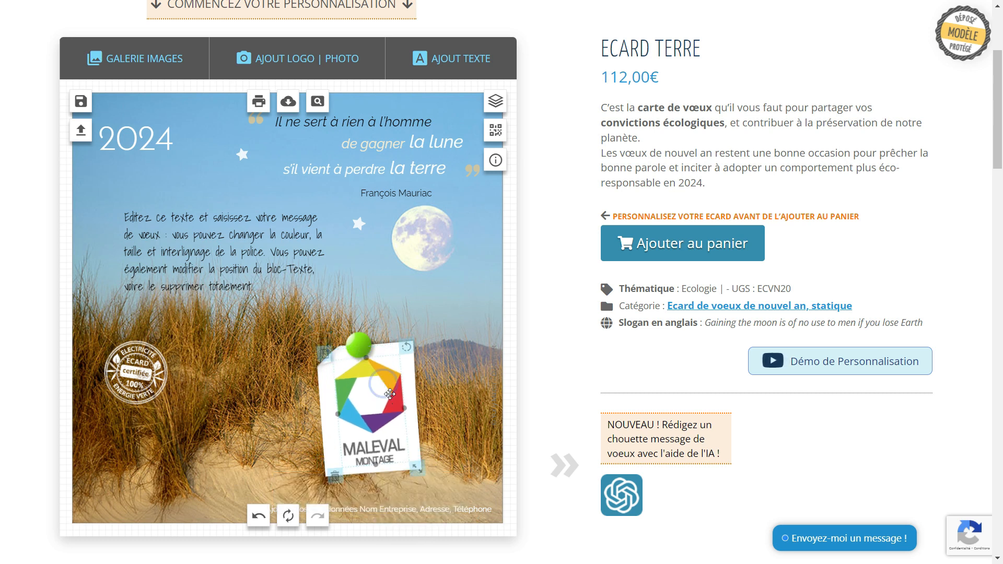
pyautogui.click(490, 402)
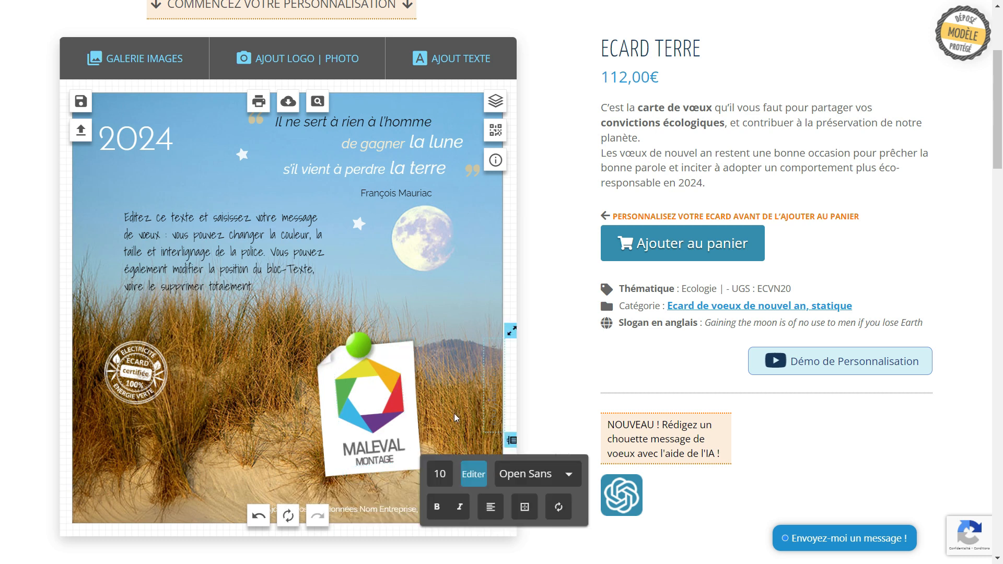
pyautogui.click(302, 339)
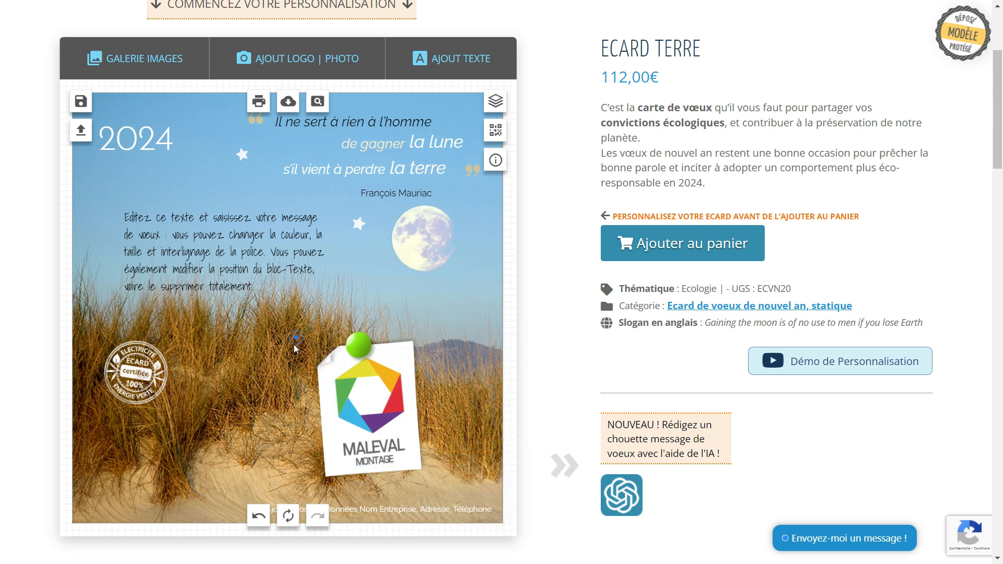
# Add the white square Post-it sticker from the gallery and move it toward the logo.
pyautogui.click(410, 352)
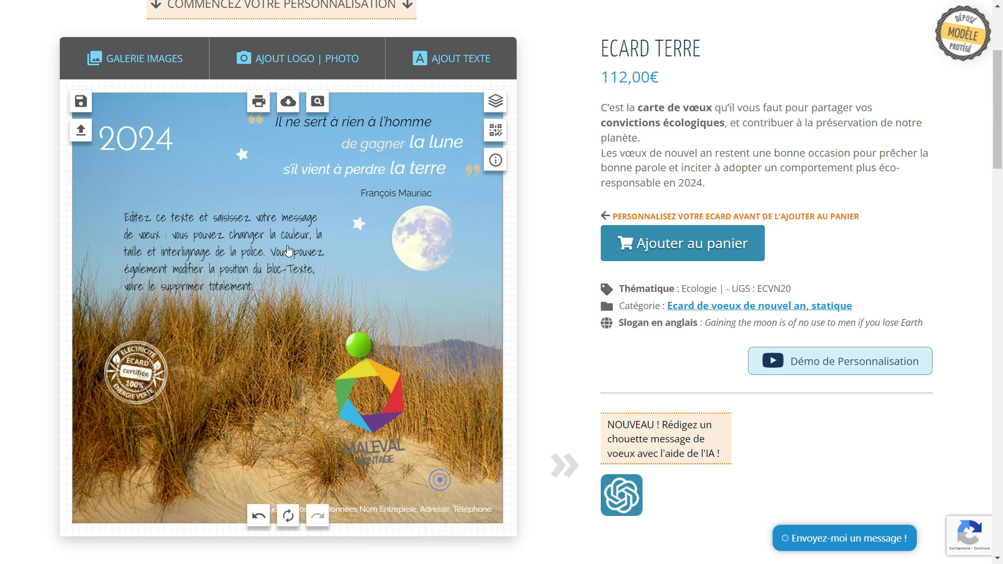
pyautogui.click(162, 67)
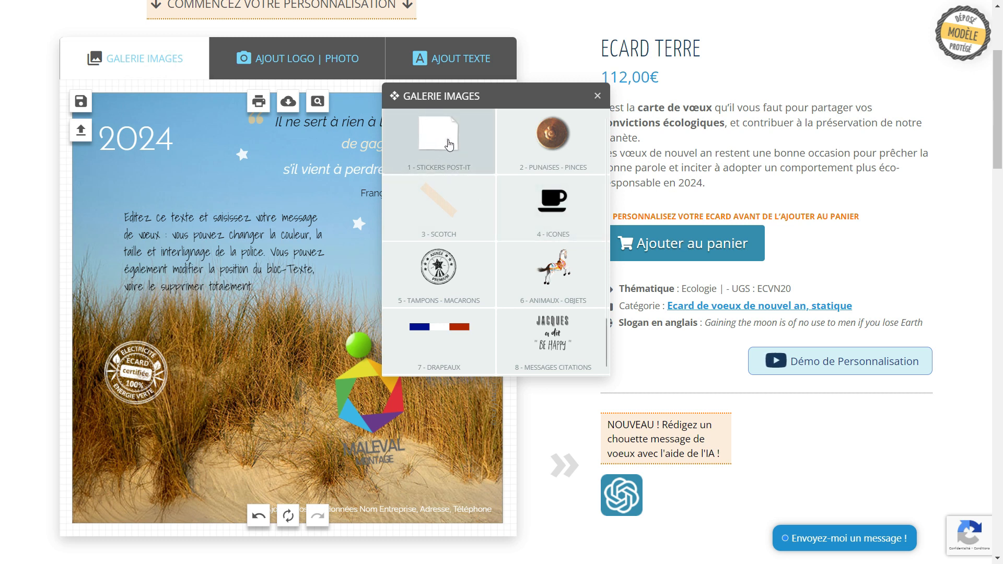
pyautogui.click(451, 144)
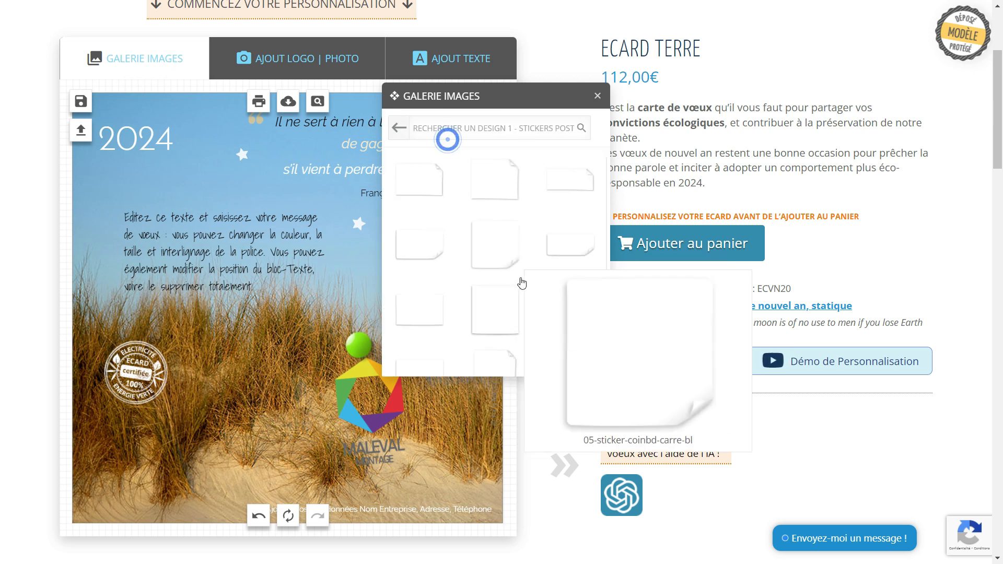
pyautogui.click(488, 318)
pyautogui.moveTo(288, 296); pyautogui.dragTo(364, 396)
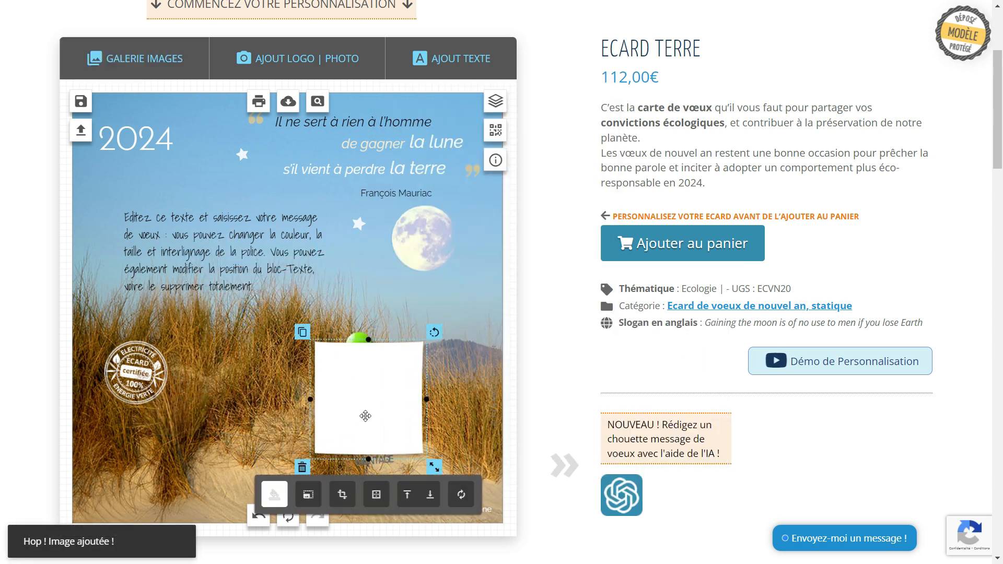
# Put the white sticker behind the Maleval logo, stretch it taller, and pin its corner with the green pin.
pyautogui.click(431, 499)
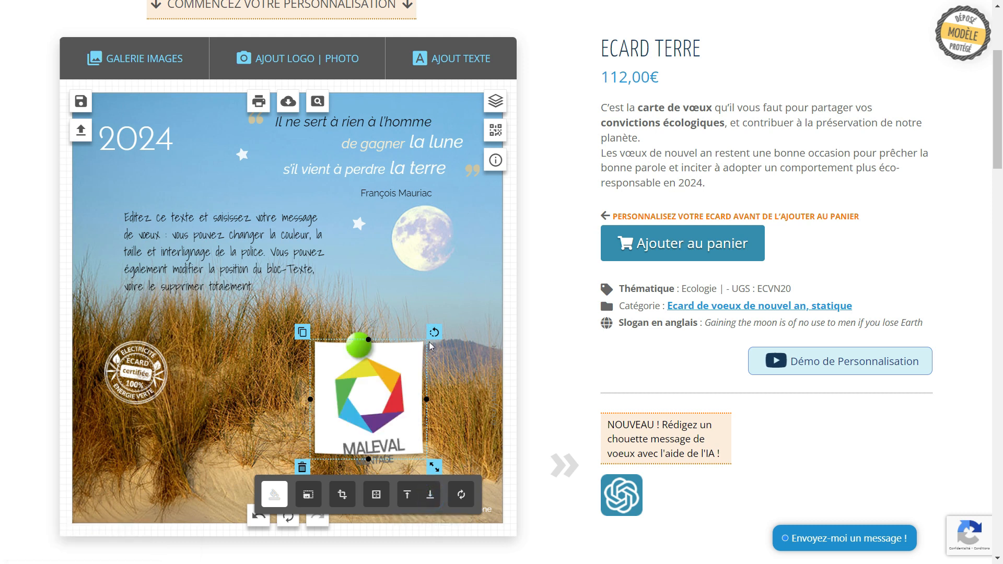
pyautogui.click(412, 342)
pyautogui.moveTo(412, 343); pyautogui.dragTo(414, 350)
pyautogui.moveTo(376, 467); pyautogui.dragTo(377, 473)
pyautogui.moveTo(349, 346); pyautogui.dragTo(326, 348)
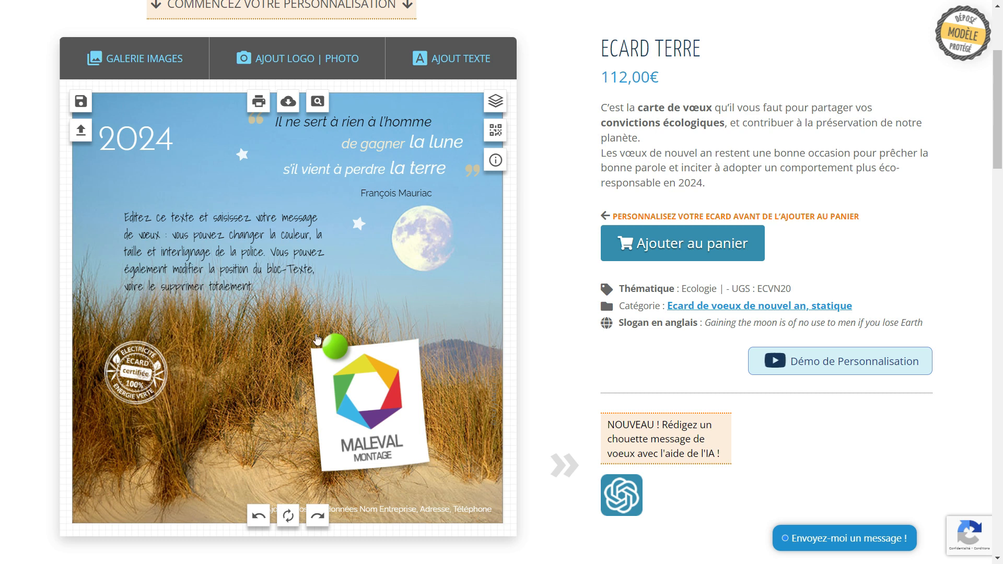
# Replace the sample message with the three-line 'Je vous souhaite une belle année 2024…' greeting.
pyautogui.click(193, 269)
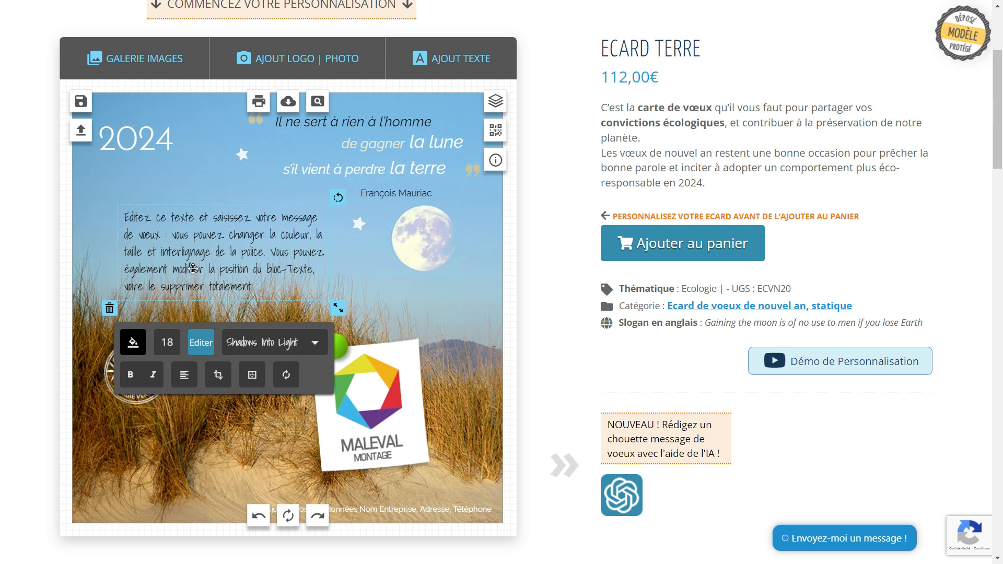
pyautogui.click(243, 266)
pyautogui.moveTo(260, 282); pyautogui.dragTo(115, 219)
pyautogui.write('Je vou')
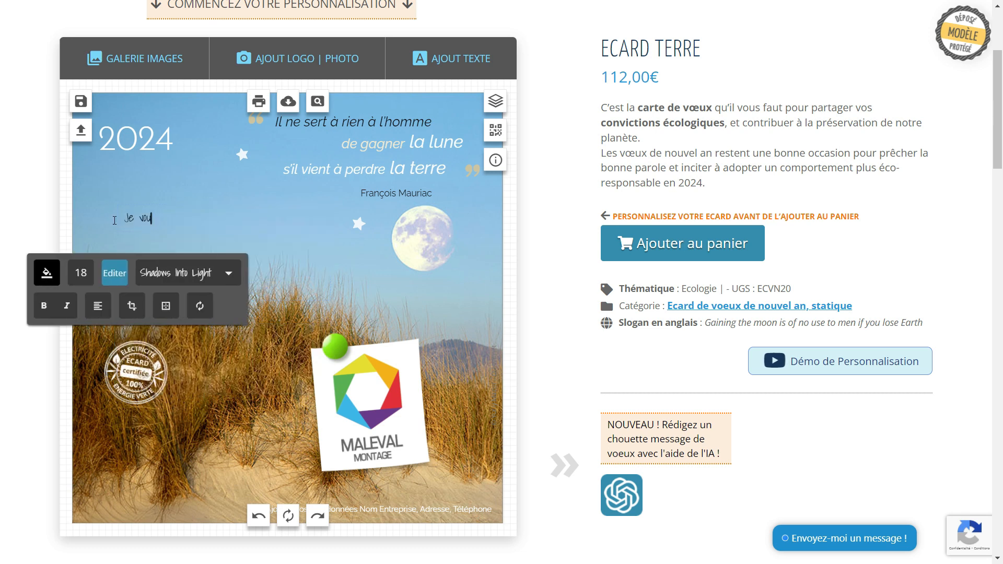
pyautogui.write('s souhaite une belle année 2024')
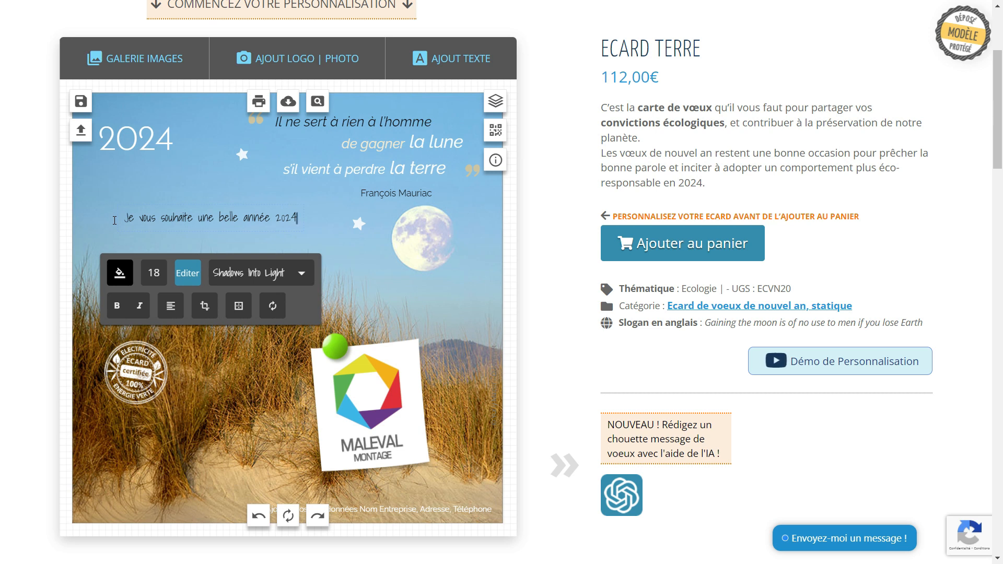
pyautogui.press('Return')
pyautogui.write('pleine de satisfactions, de projets et de')
pyautogui.press('Return')
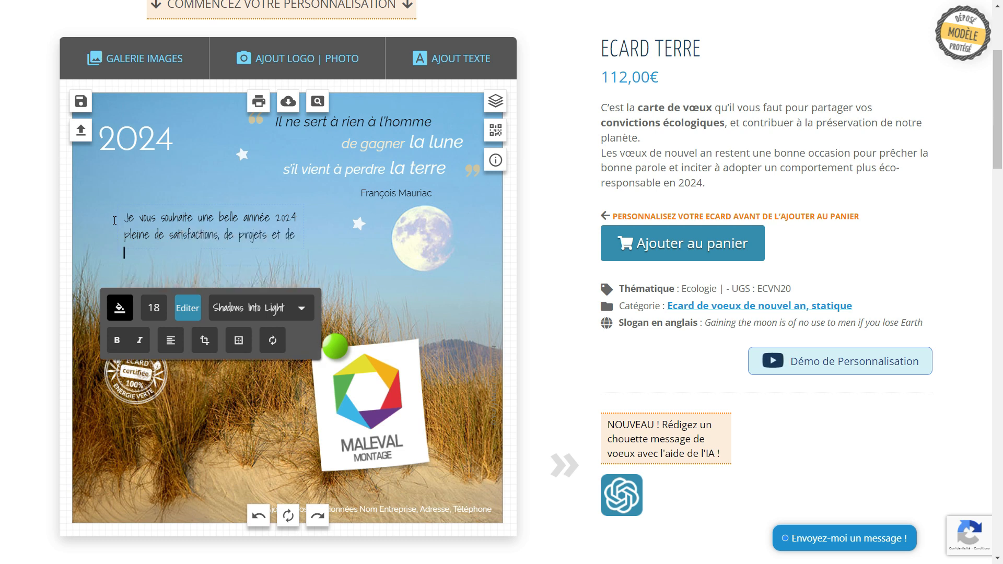
pyautogui.write('réussite.')
pyautogui.click(535, 267)
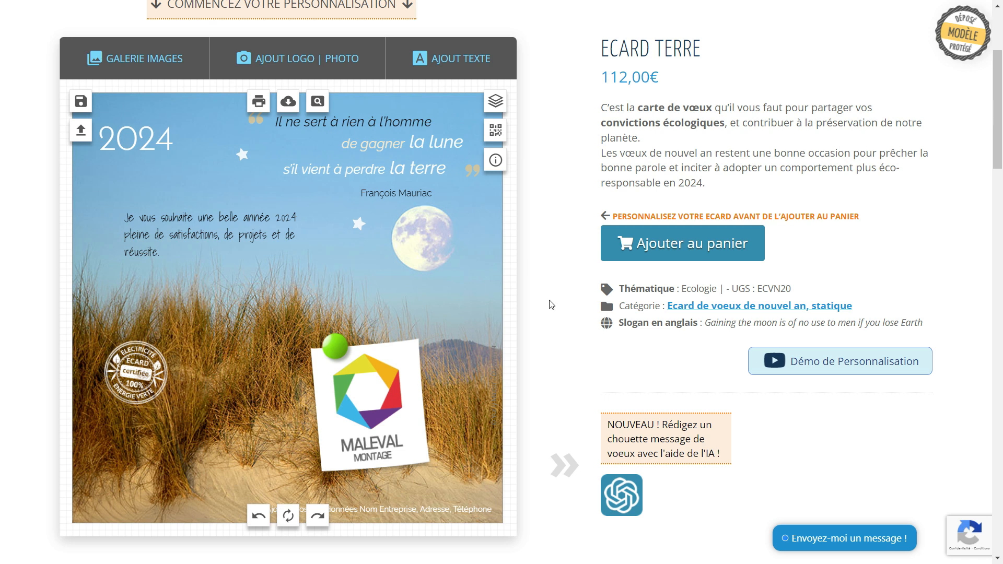
# Copy example message 3 from the page's 'Exemples de messages' section.
pyautogui.scroll(-1, 567, 315)
pyautogui.scroll(2, 569, 316)
pyautogui.scroll(-2, 568, 317)
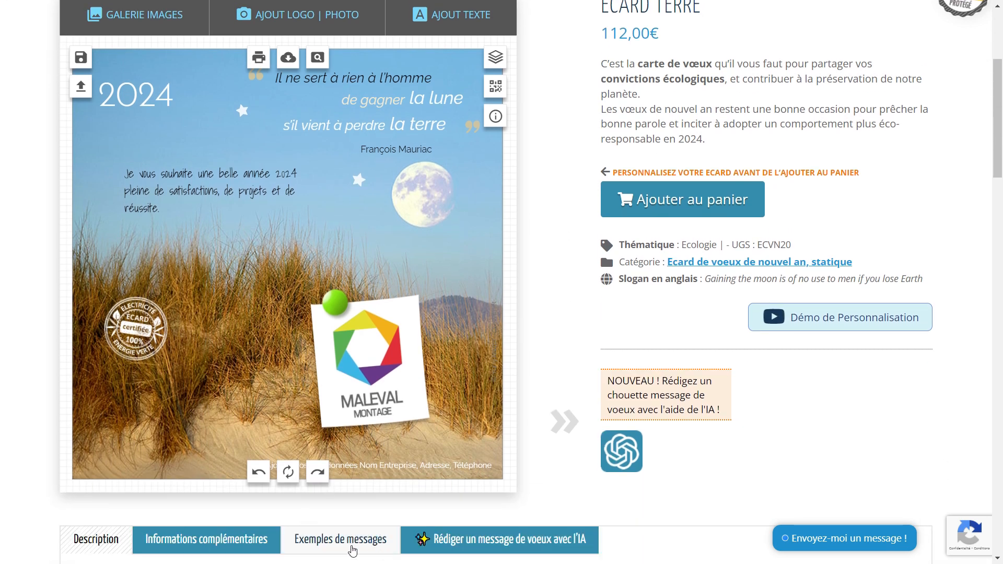
pyautogui.scroll(-3, 269, 352)
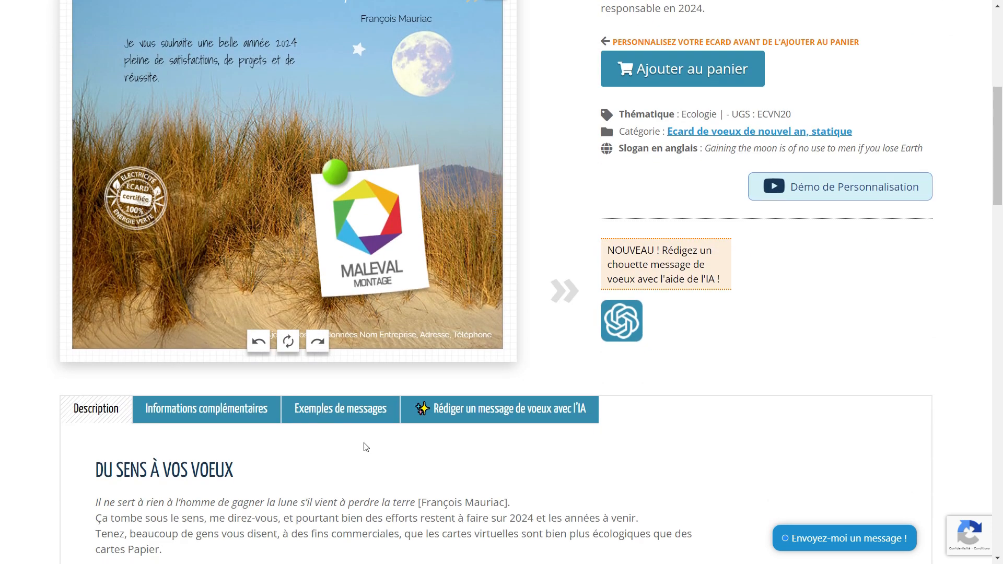
pyautogui.click(346, 413)
pyautogui.scroll(-2, 372, 416)
pyautogui.scroll(-1, 371, 416)
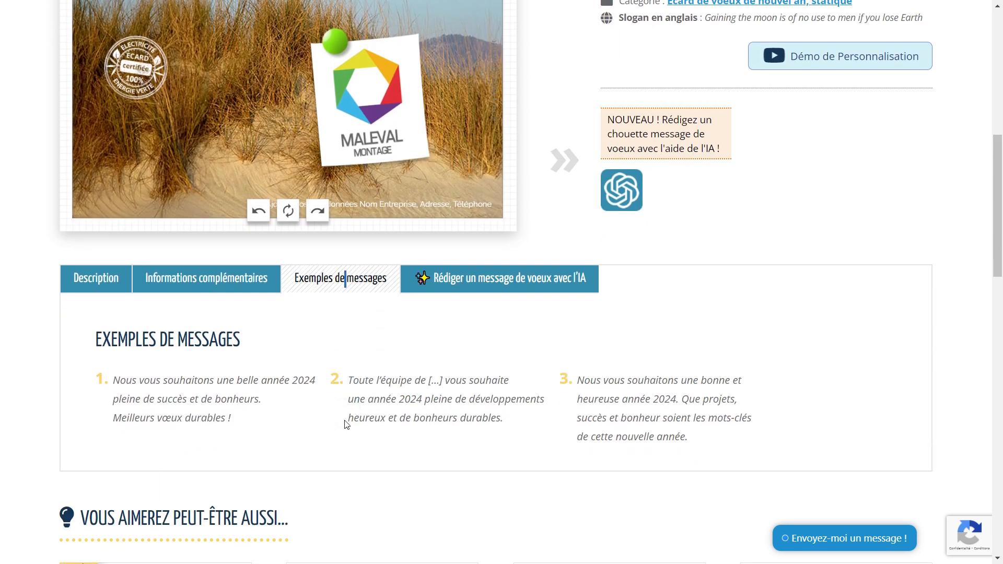
pyautogui.moveTo(697, 439); pyautogui.dragTo(576, 389)
pyautogui.hotkey('ctrl', 'c')
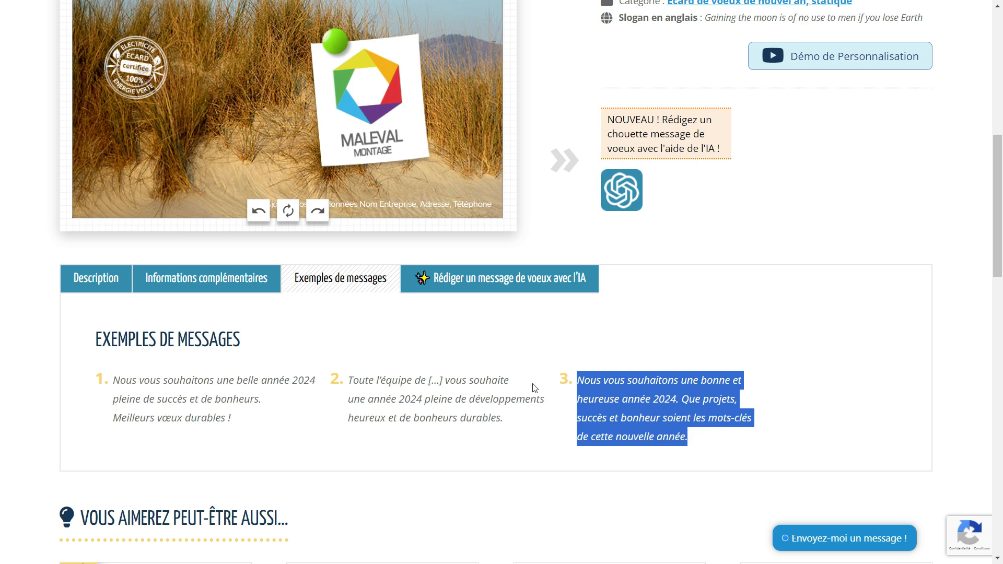
pyautogui.scroll(6, 526, 385)
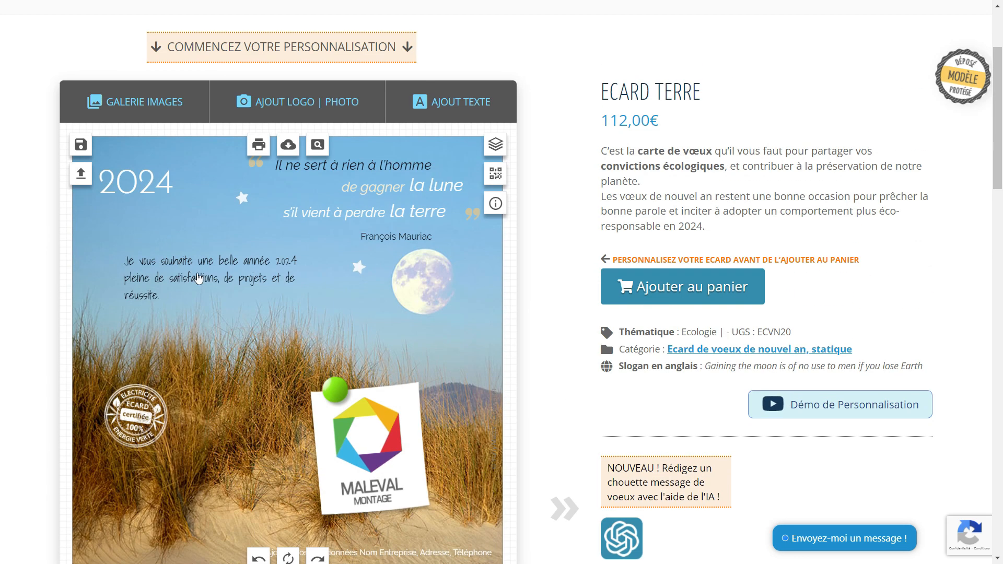
# Paste the copied example over the greeting, starting 'Nous vous souhaitons une bonne et heureuse année 2024.'.
pyautogui.click(198, 279)
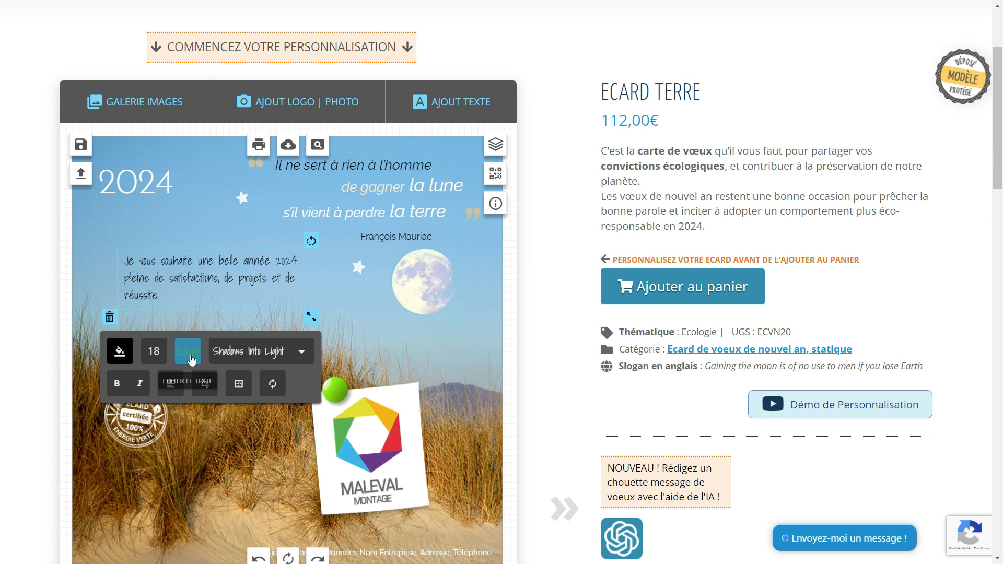
pyautogui.click(203, 355)
pyautogui.moveTo(168, 377); pyautogui.dragTo(106, 347)
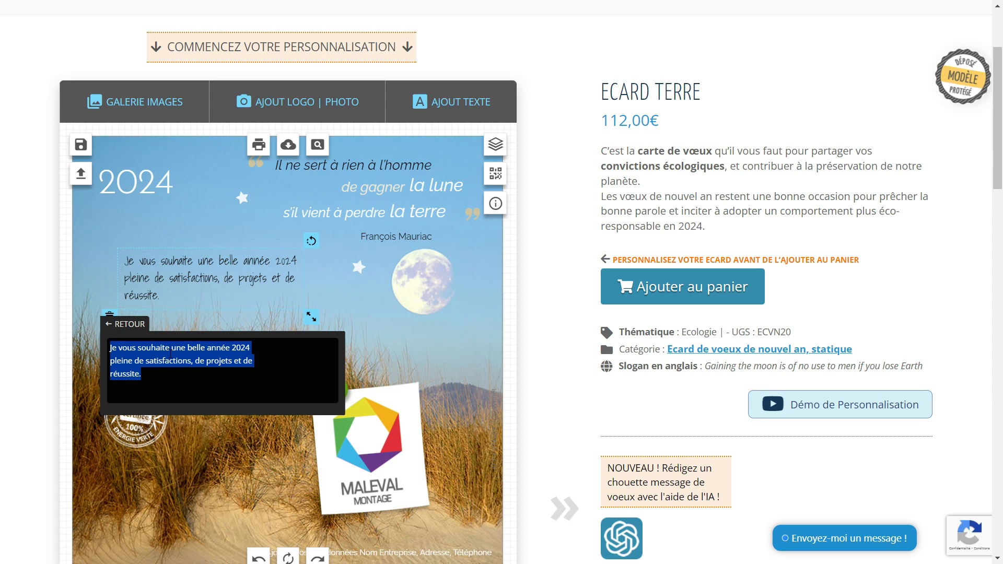
pyautogui.hotkey('ctrl', 'v')
pyautogui.moveTo(208, 277); pyautogui.dragTo(205, 267)
pyautogui.moveTo(204, 267); pyautogui.dragTo(206, 272)
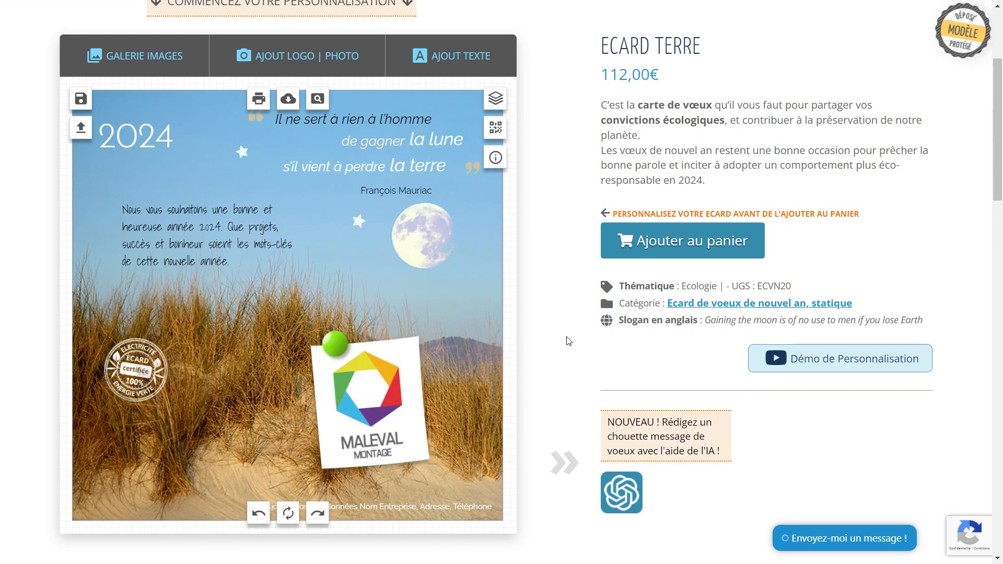
pyautogui.scroll(-5, 568, 341)
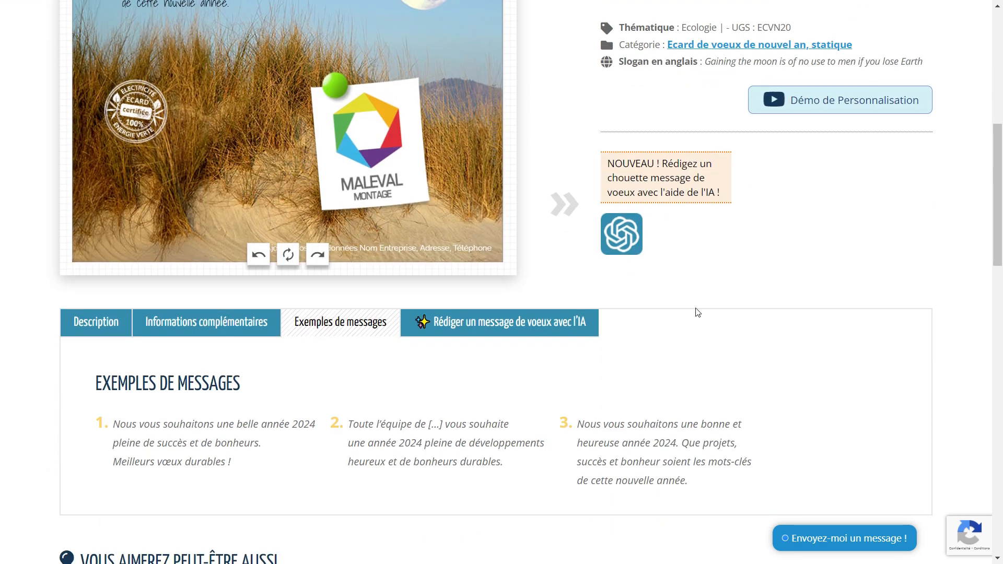
pyautogui.scroll(4, 606, 359)
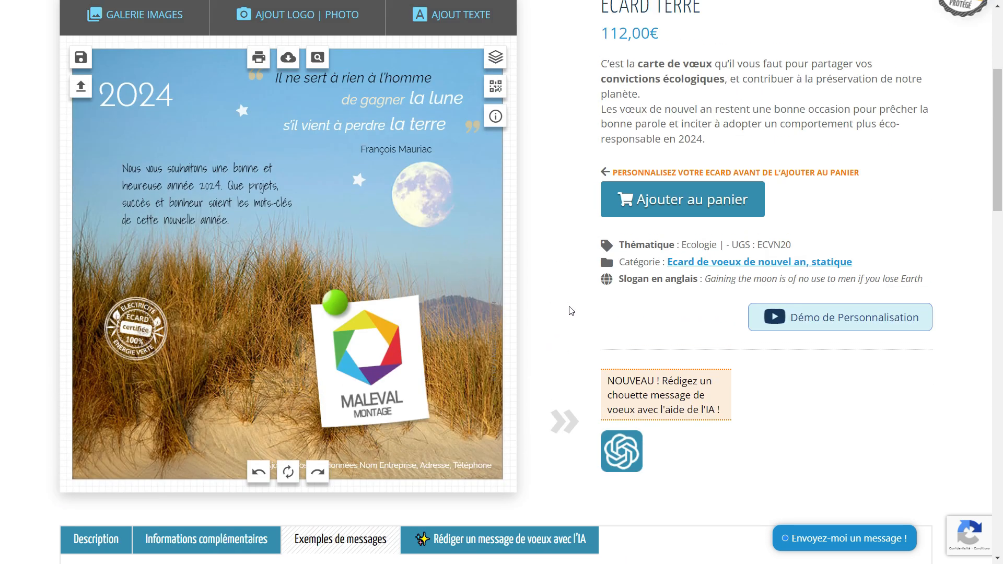
pyautogui.click(642, 412)
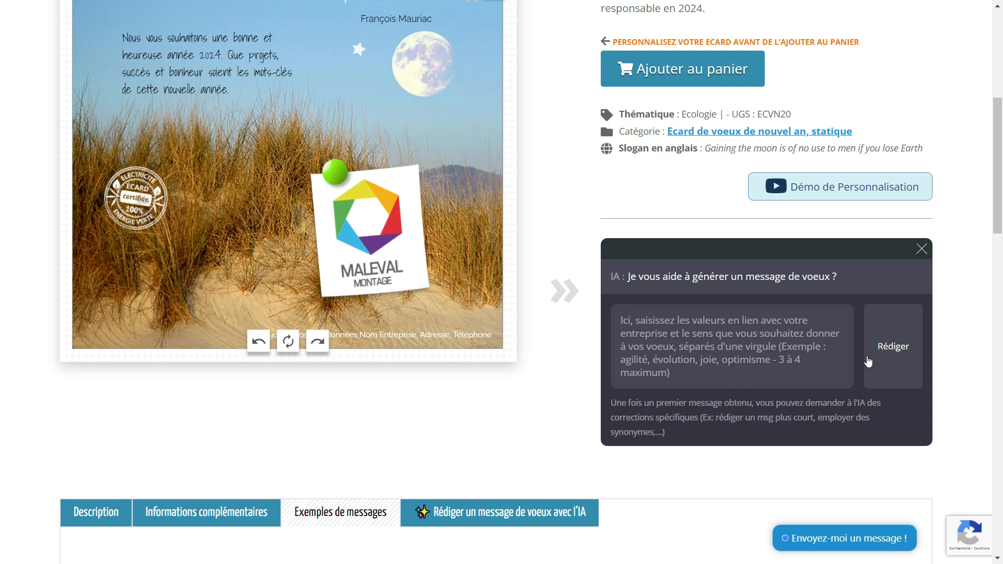
pyautogui.click(178, 78)
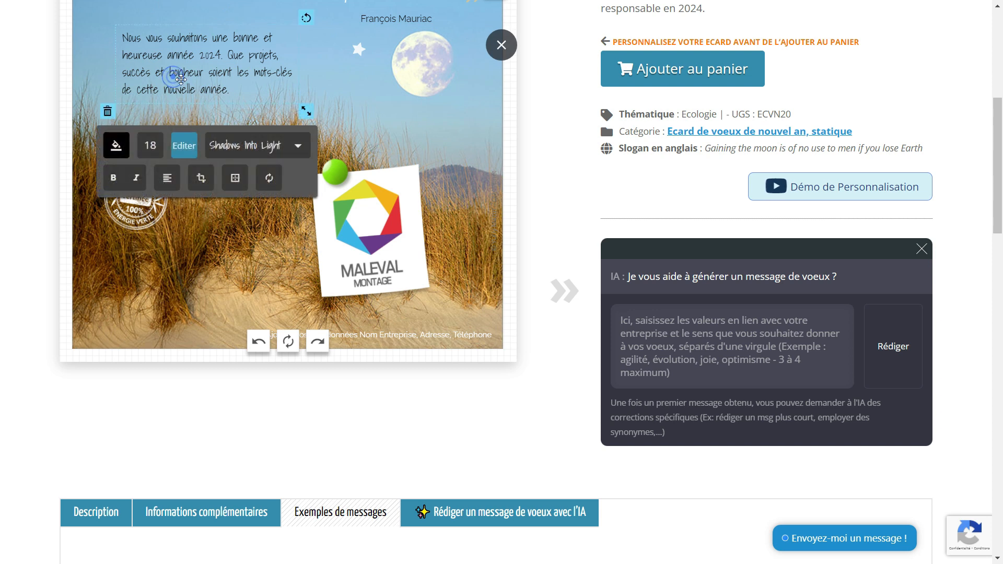
pyautogui.scroll(3, 277, 272)
pyautogui.click(324, 259)
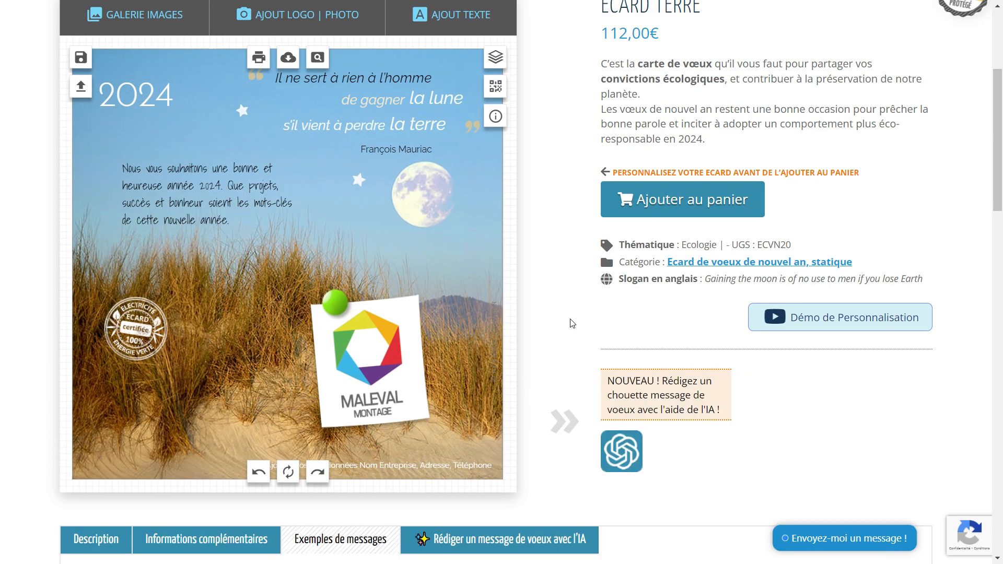
# Type the company's street address and phone number into the footer, then shift it slightly right.
pyautogui.click(431, 470)
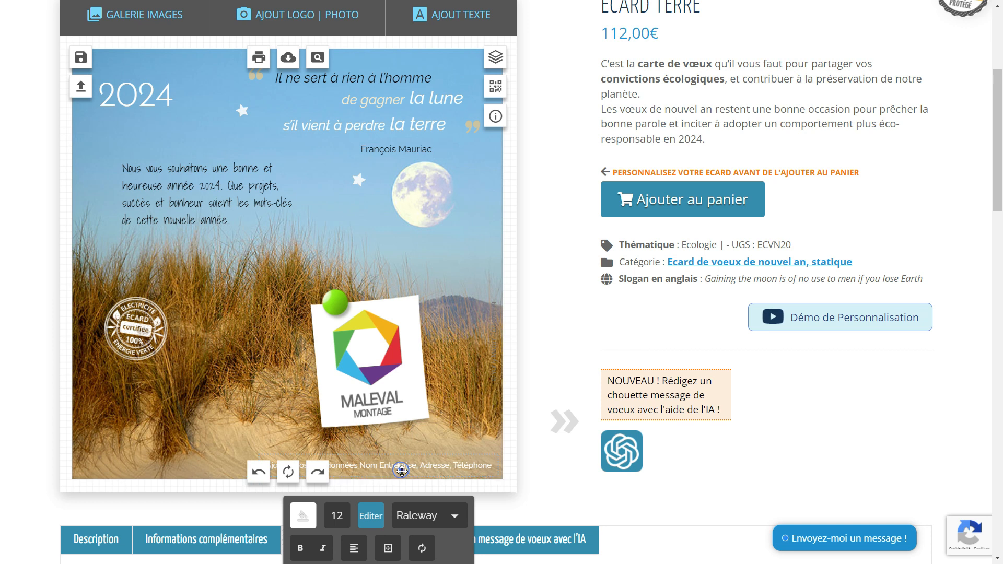
pyautogui.click(533, 333)
pyautogui.scroll(-3, 534, 334)
pyautogui.click(421, 294)
pyautogui.click(375, 351)
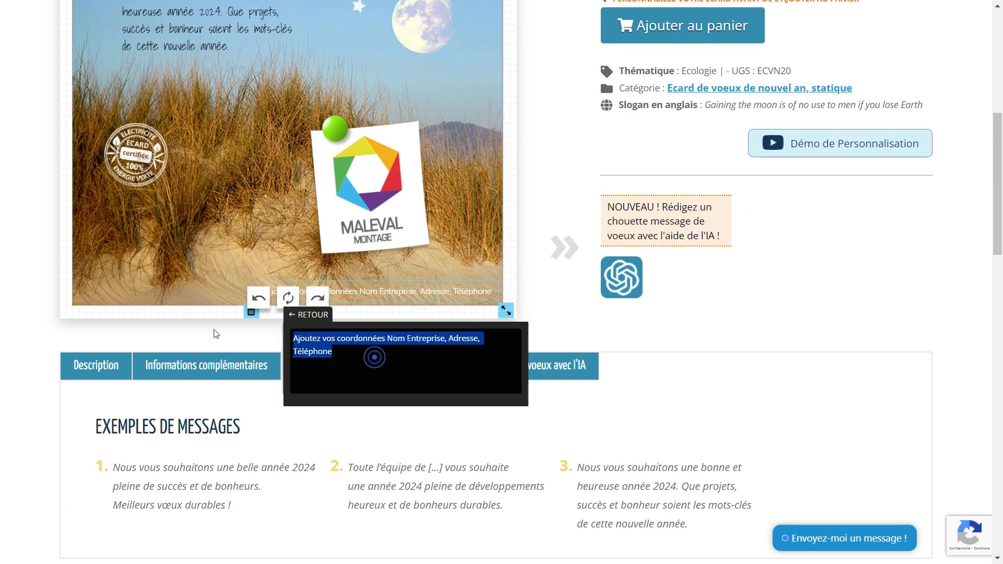
pyautogui.write('OUAW')
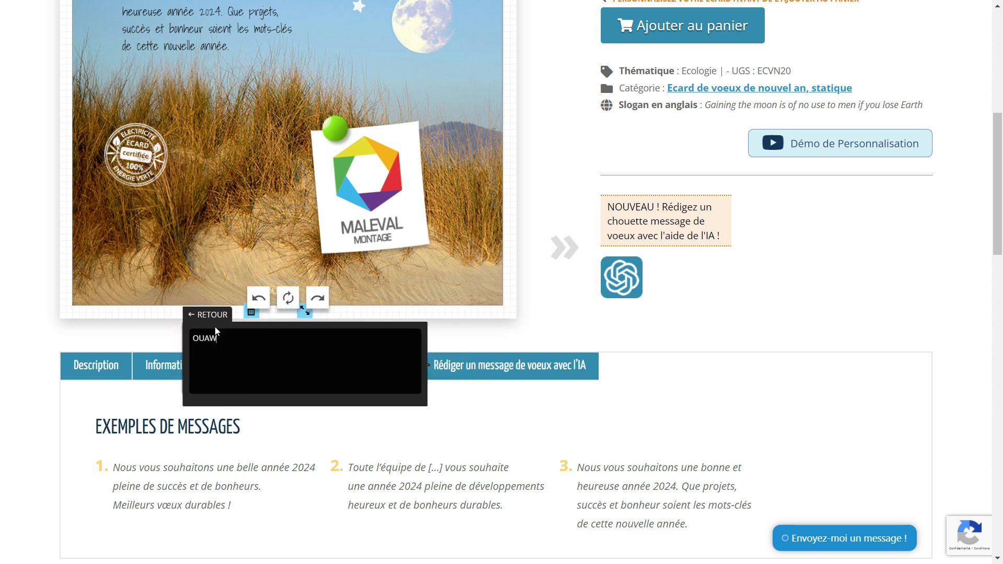
pyautogui.press('BackSpace')
pyautogui.press('BackSpace')
pyautogui.press('BackSpace')
pyautogui.press('BackSpace')
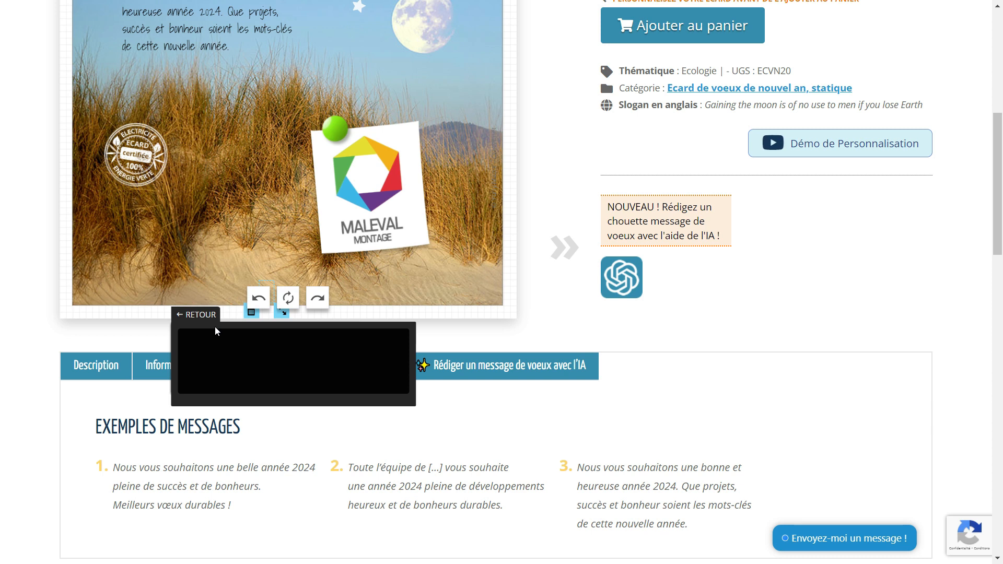
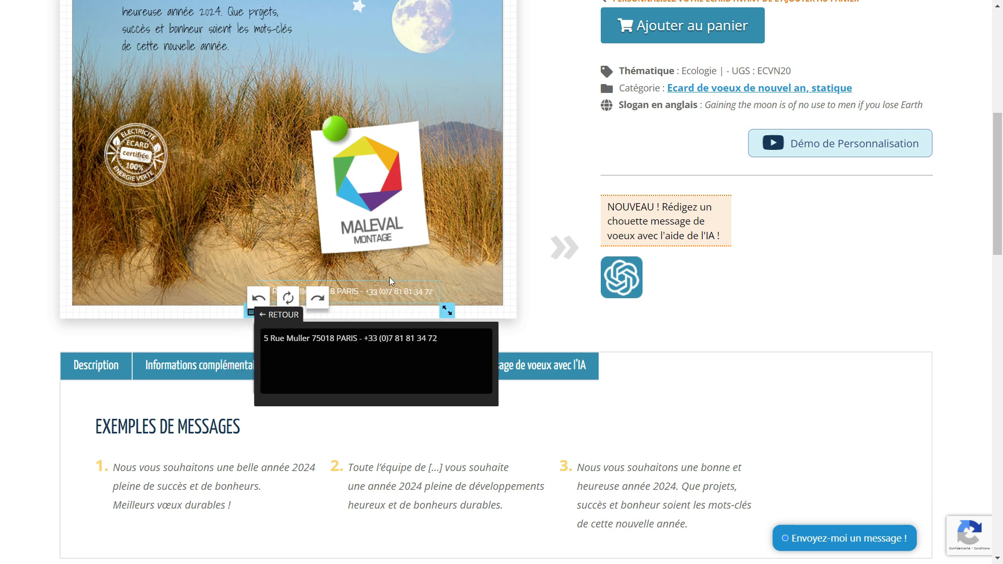
pyautogui.moveTo(392, 284); pyautogui.dragTo(443, 288)
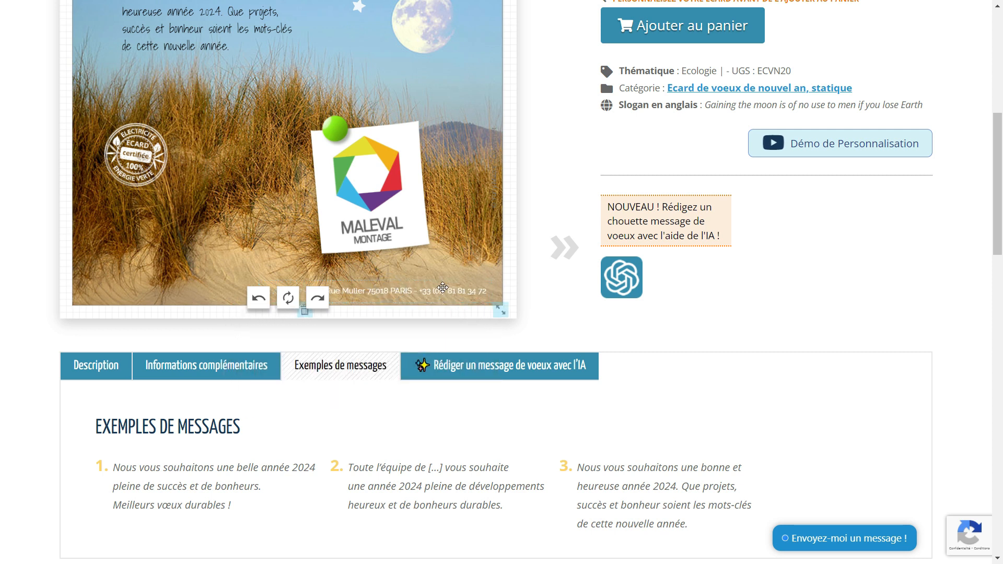
pyautogui.scroll(3, 426, 246)
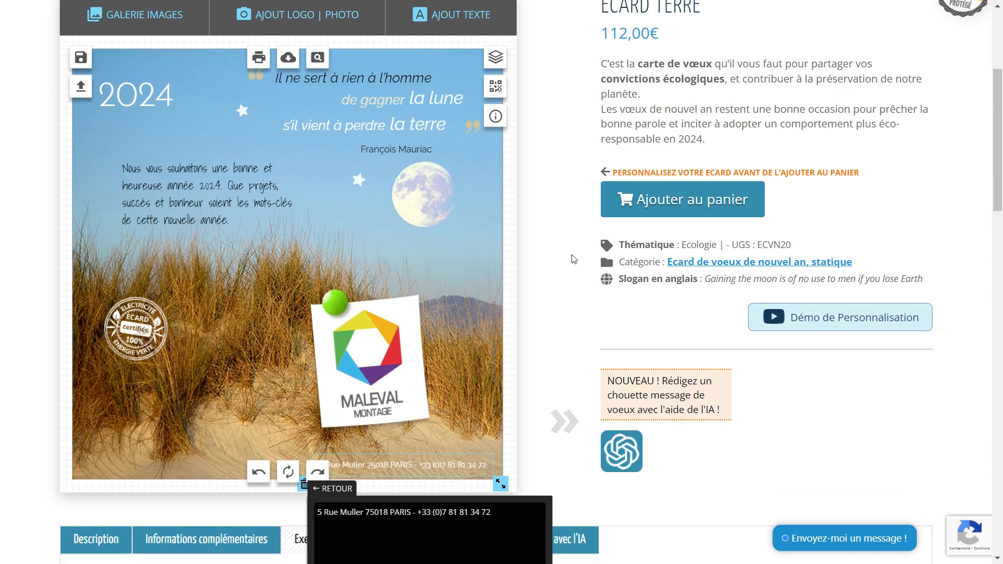
pyautogui.click(318, 58)
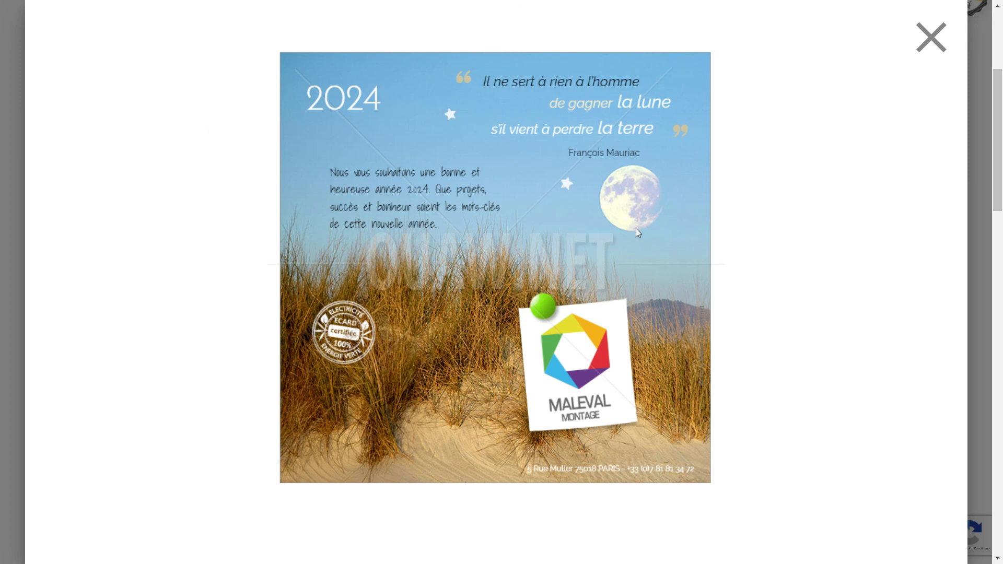
pyautogui.click(933, 38)
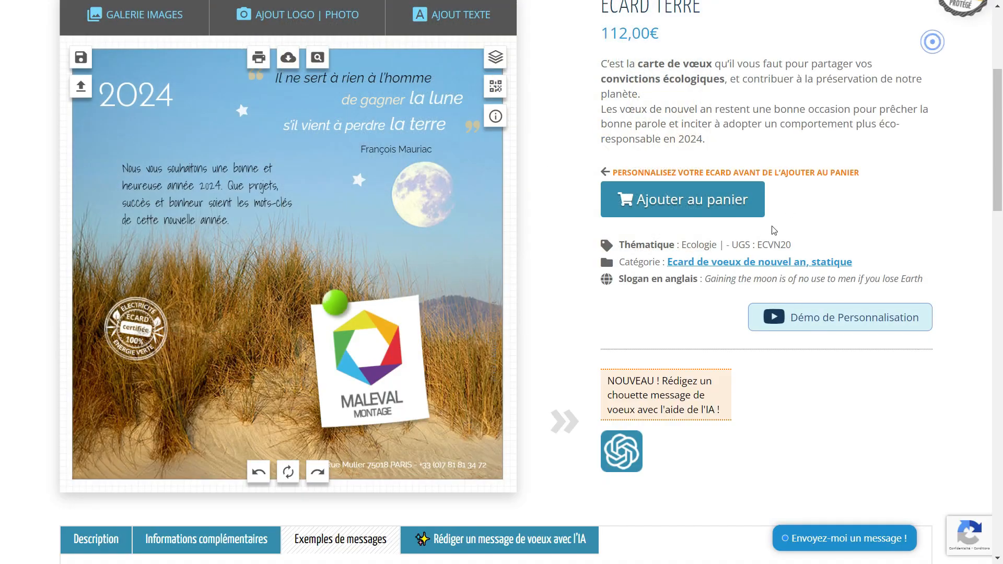
pyautogui.click(560, 312)
pyautogui.scroll(1, 563, 313)
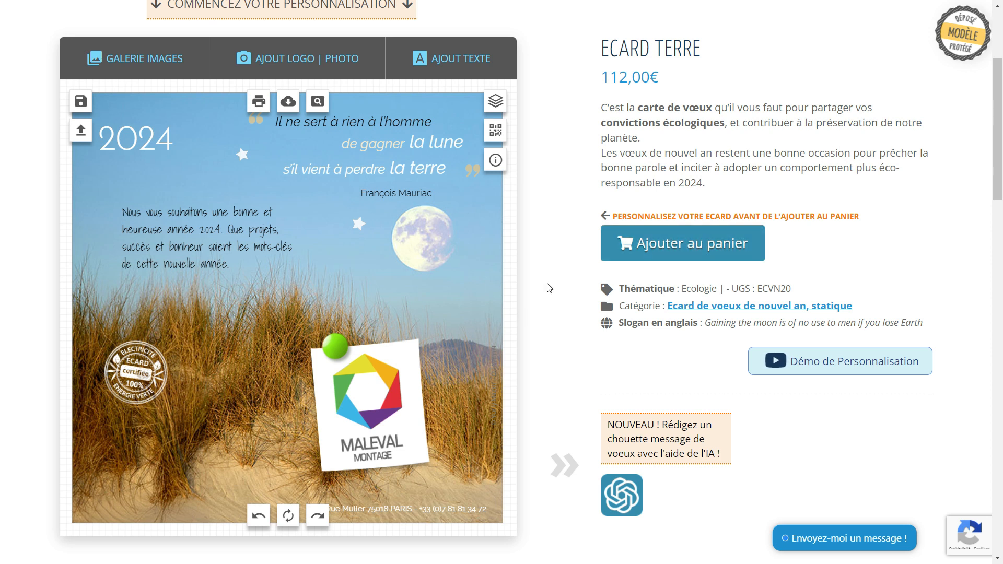
# Save the card as a creation named 'cre'.
pyautogui.click(78, 104)
pyautogui.write('crea1')
pyautogui.click(271, 277)
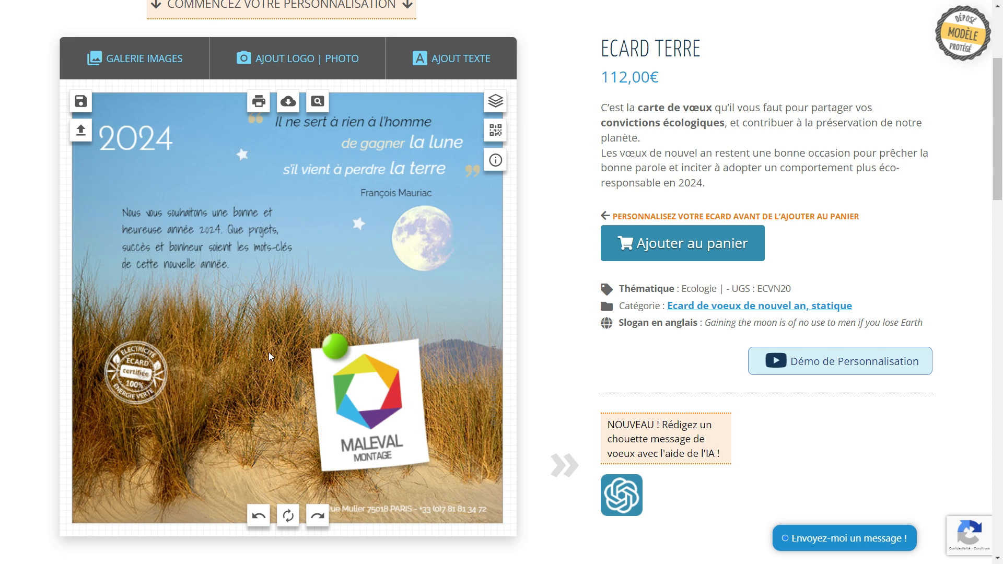
# Move the certified stamp and tint it pale yellow.
pyautogui.click(147, 389)
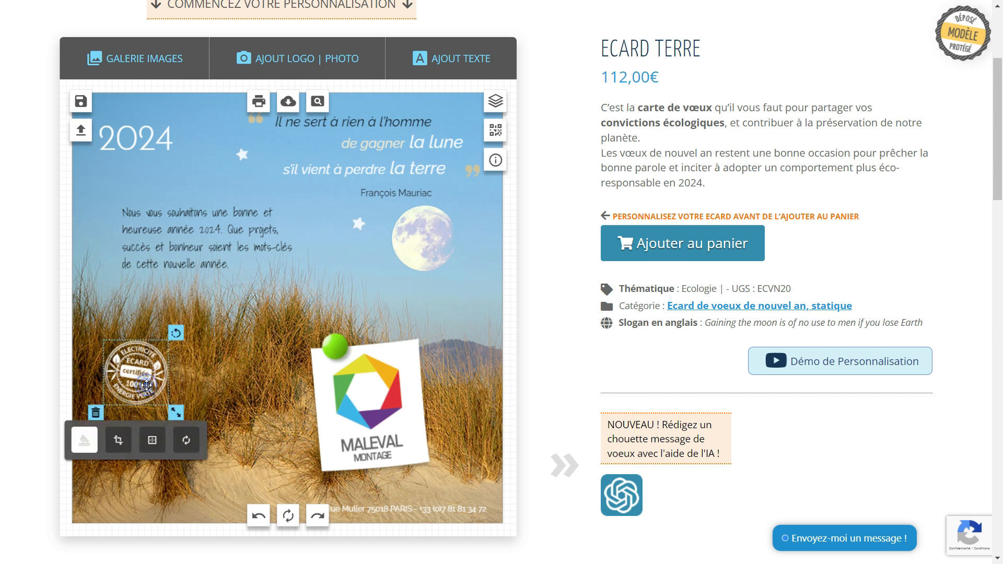
pyautogui.moveTo(147, 389); pyautogui.dragTo(170, 368)
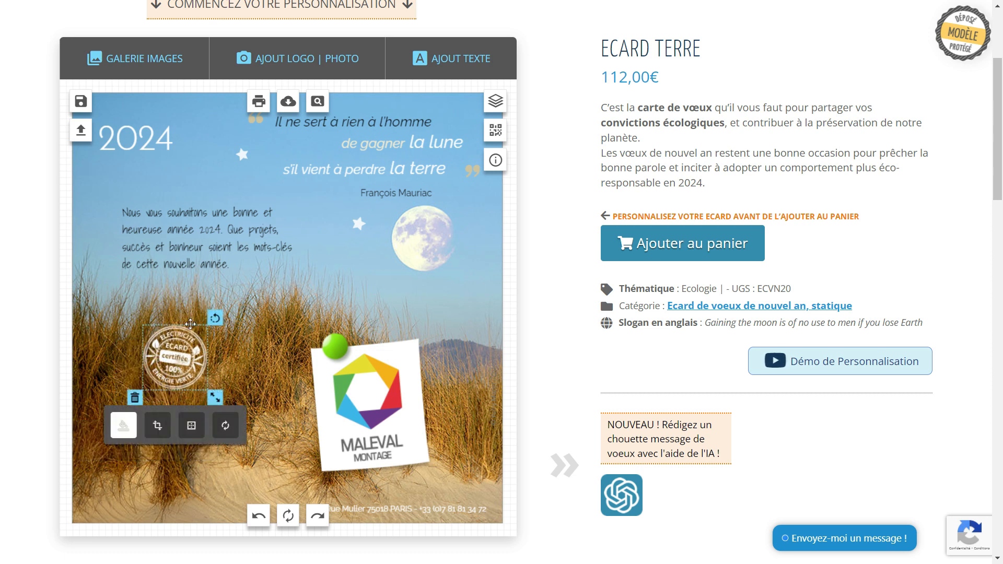
pyautogui.click(125, 425)
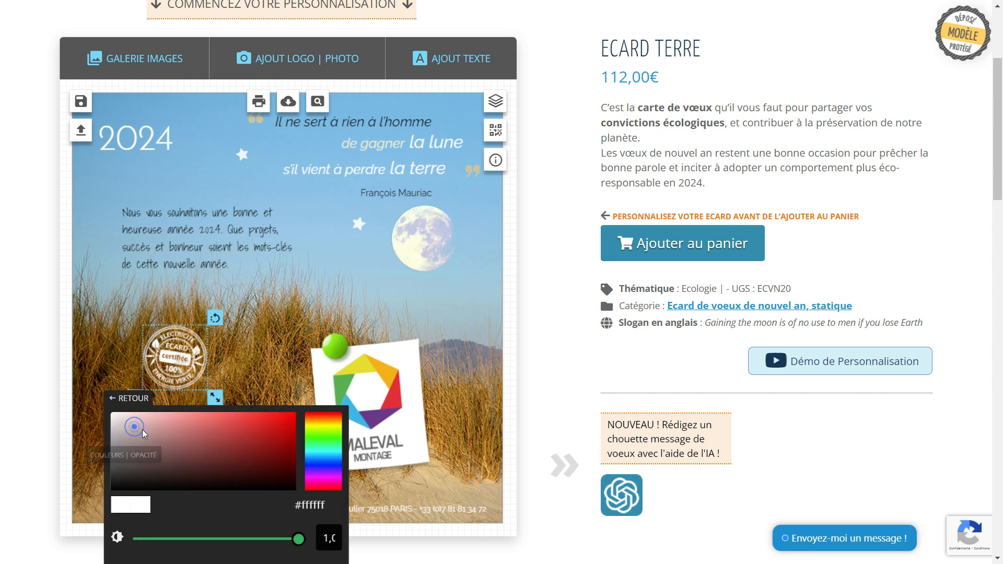
pyautogui.click(320, 425)
pyautogui.click(181, 415)
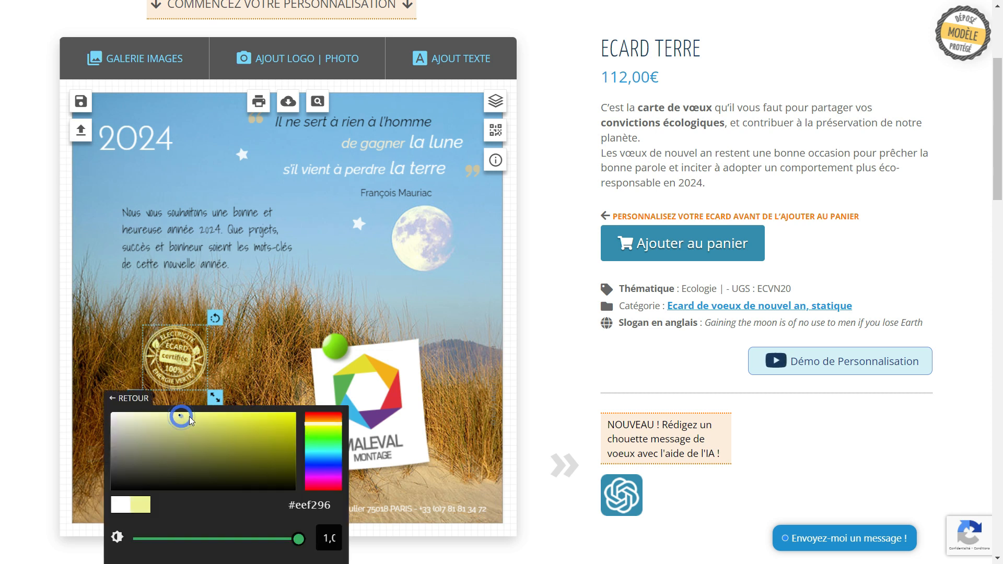
pyautogui.moveTo(156, 357); pyautogui.dragTo(364, 246)
pyautogui.click(425, 301)
# Move the greeting down onto the grass and make its text white.
pyautogui.moveTo(178, 222); pyautogui.dragTo(177, 364)
pyautogui.click(115, 461)
pyautogui.click(153, 459)
# Move the stamp up into the sky and recolour it grey (#5e5e5e).
pyautogui.moveTo(357, 257); pyautogui.dragTo(171, 236)
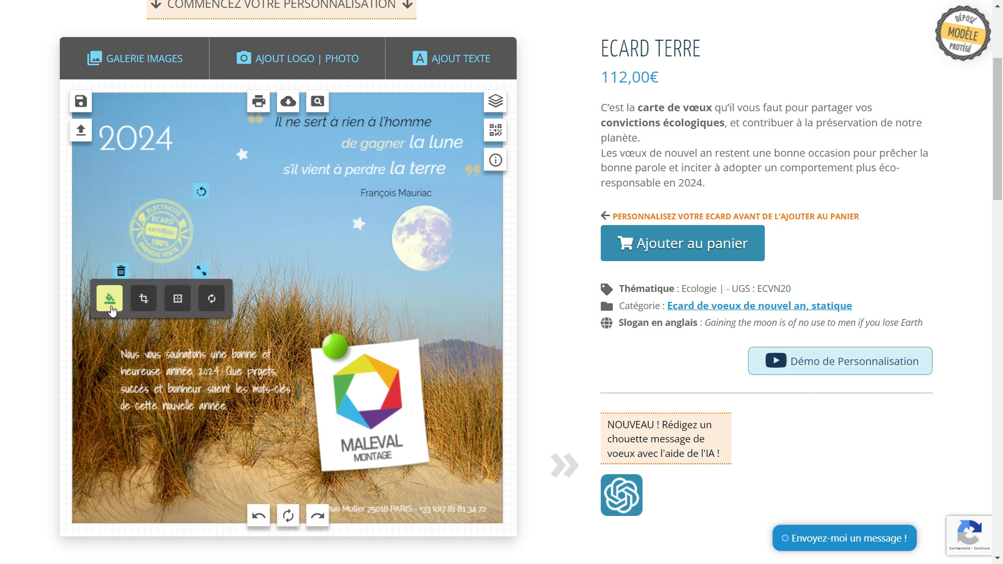
pyautogui.click(111, 300)
pyautogui.moveTo(121, 299); pyautogui.dragTo(69, 276)
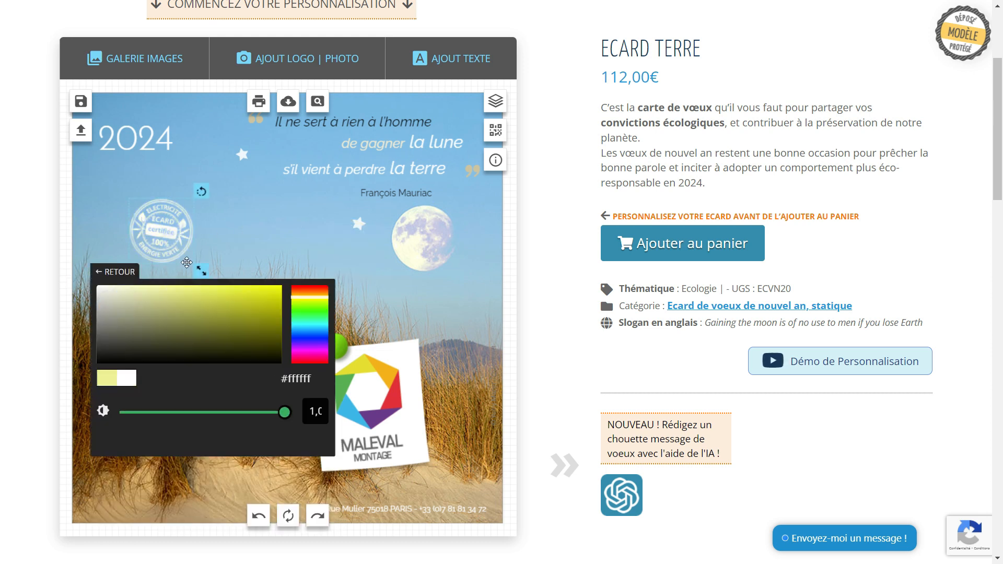
pyautogui.click(237, 227)
pyautogui.click(159, 232)
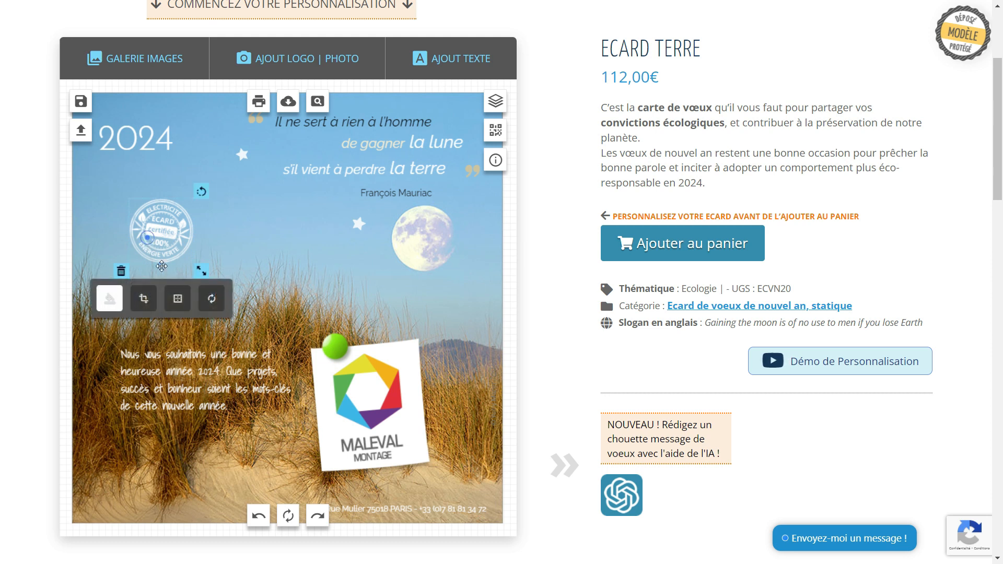
pyautogui.click(112, 302)
pyautogui.moveTo(106, 334); pyautogui.dragTo(91, 335)
# Move the white paper sticker and the MALEVAL logo to the lower left of the card.
pyautogui.click(249, 214)
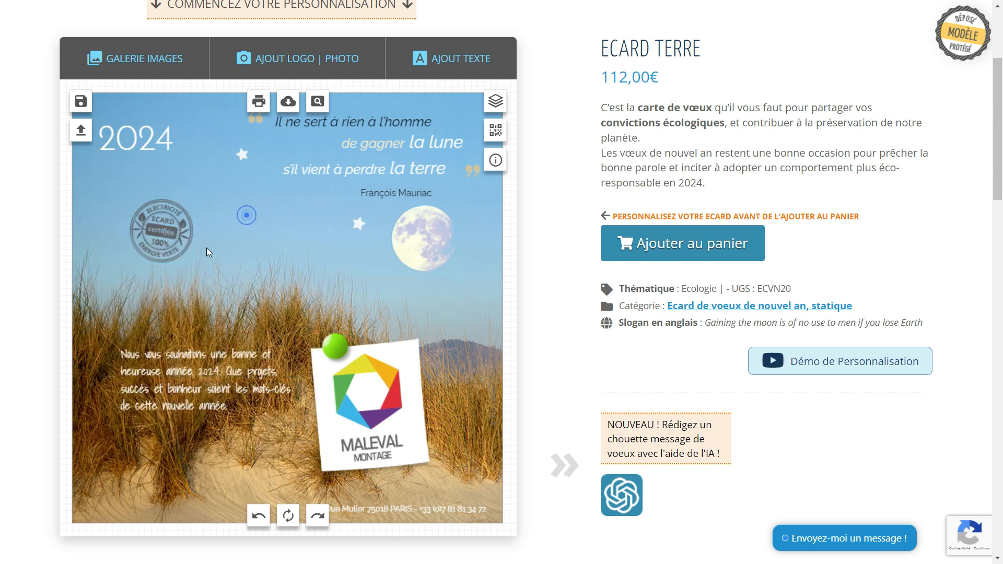
pyautogui.click(404, 370)
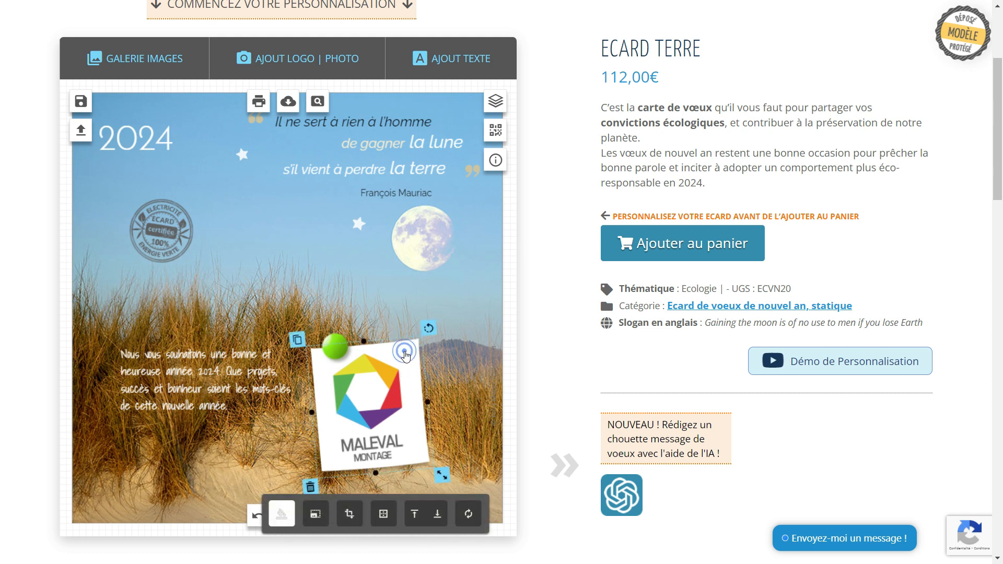
pyautogui.moveTo(403, 355); pyautogui.dragTo(205, 349)
pyautogui.moveTo(365, 389); pyautogui.dragTo(173, 386)
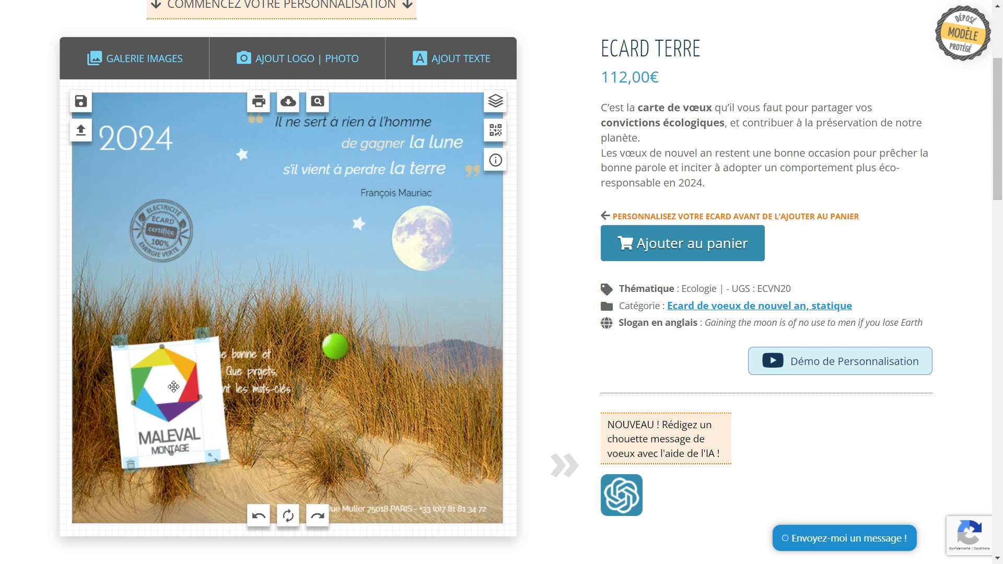
# Shift the greeting text right and enlarge it, settling the green pin and logo card beside it.
pyautogui.moveTo(259, 369); pyautogui.dragTo(401, 372)
pyautogui.moveTo(328, 339); pyautogui.dragTo(186, 332)
pyautogui.moveTo(162, 435); pyautogui.dragTo(165, 439)
pyautogui.moveTo(357, 392); pyautogui.dragTo(361, 369)
pyautogui.moveTo(447, 415); pyautogui.dragTo(439, 411)
pyautogui.moveTo(370, 359); pyautogui.dragTo(394, 358)
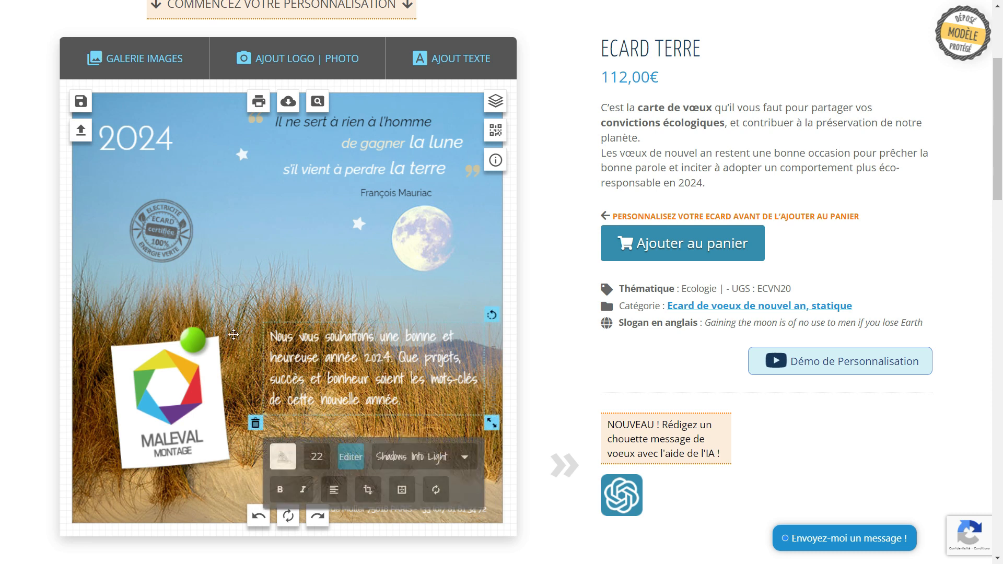
# Delete the green pin and bring up the image gallery.
pyautogui.click(188, 341)
pyautogui.click(174, 369)
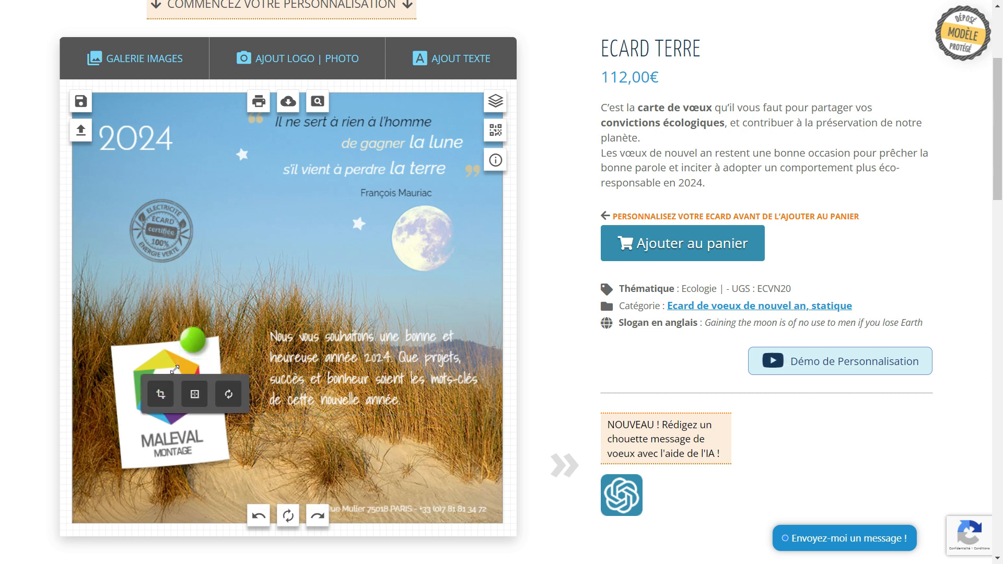
pyautogui.click(136, 58)
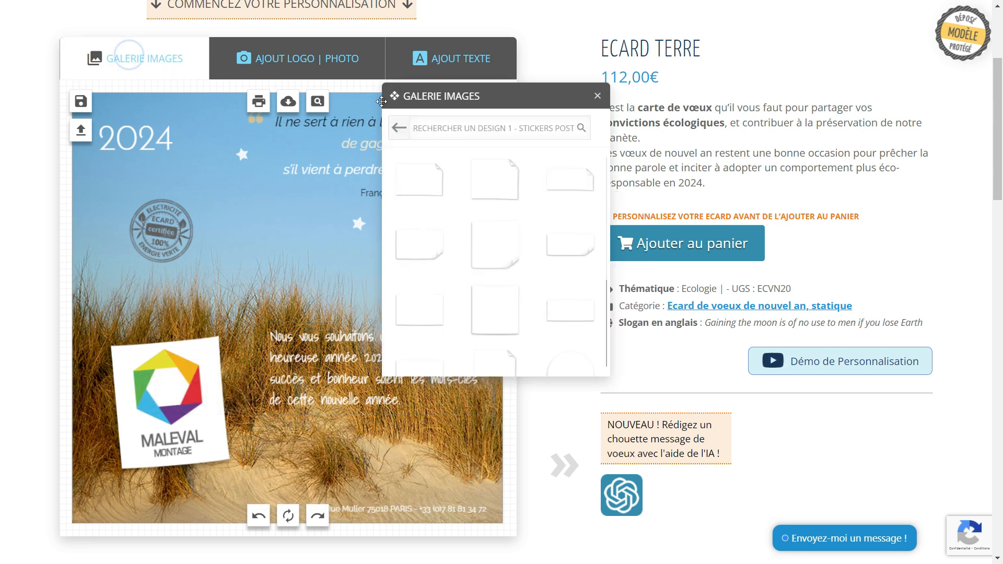
# Pin the red round pushpin from the Punaises category onto the top of the Maleval logo, then start saving.
pyautogui.click(402, 129)
pyautogui.click(534, 124)
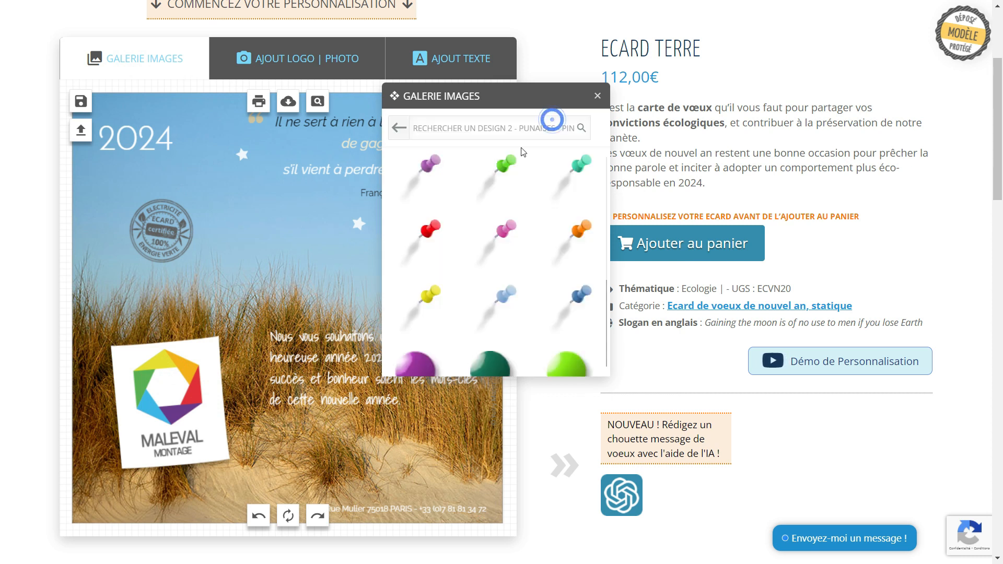
pyautogui.scroll(-3, 536, 276)
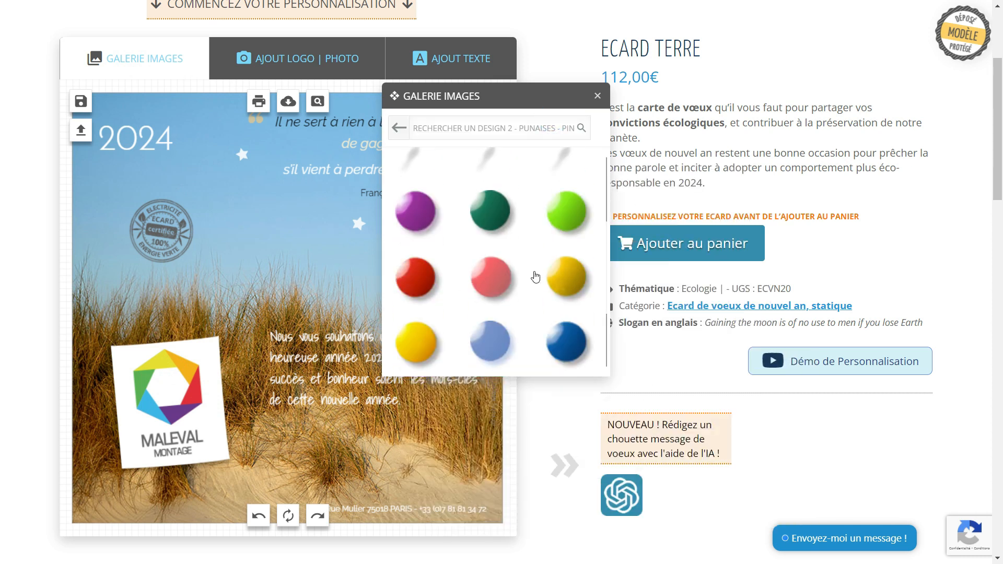
pyautogui.click(420, 280)
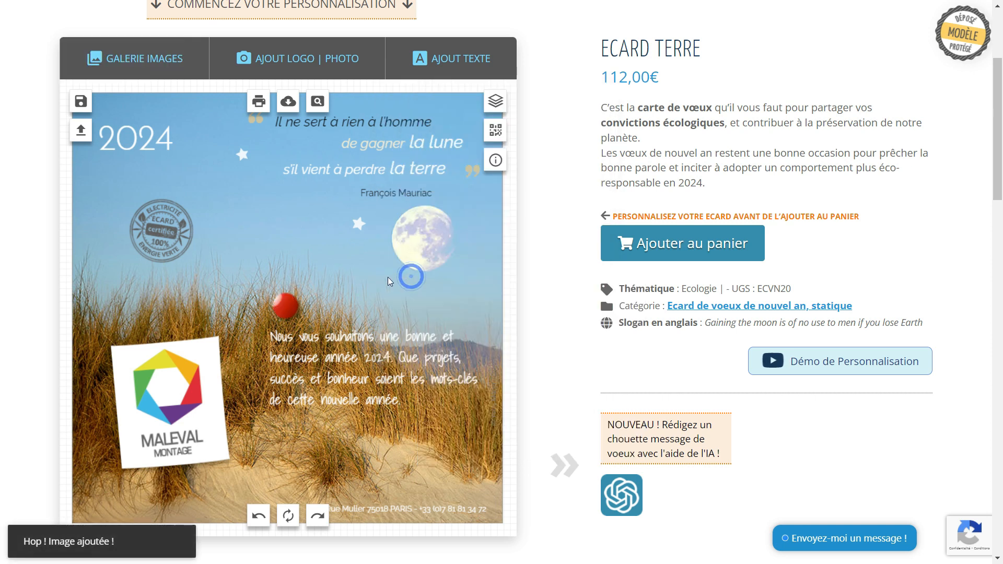
pyautogui.moveTo(286, 312); pyautogui.dragTo(133, 349)
pyautogui.click(80, 100)
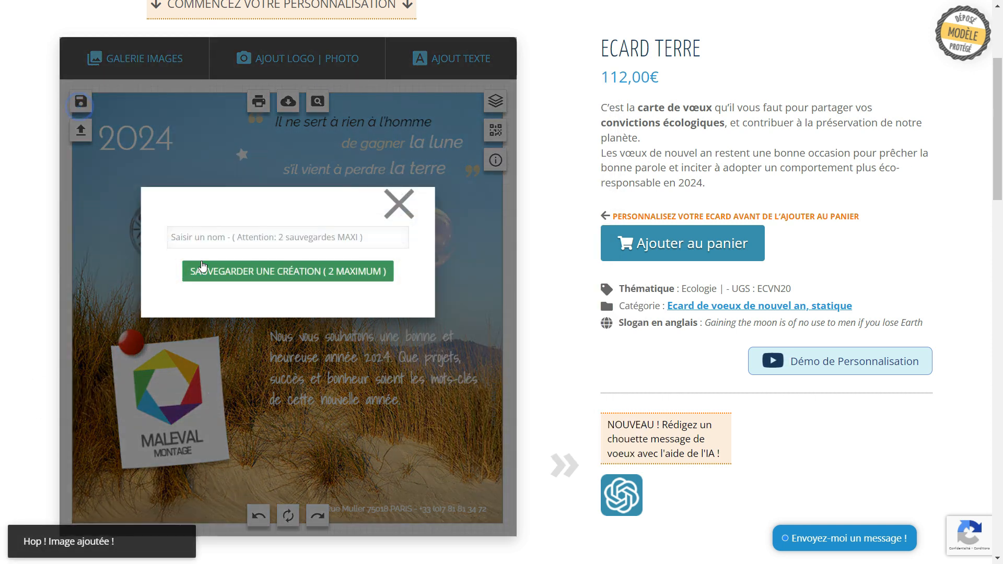
# Save the card as a creation named 'crea' and show the saved-creations list.
pyautogui.click(201, 240)
pyautogui.write('crea2')
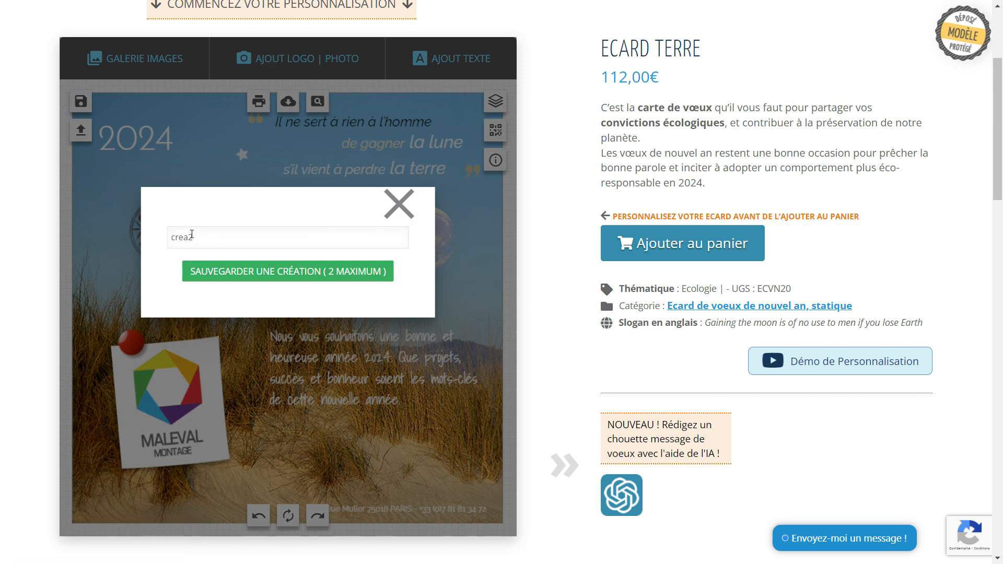
pyautogui.click(265, 272)
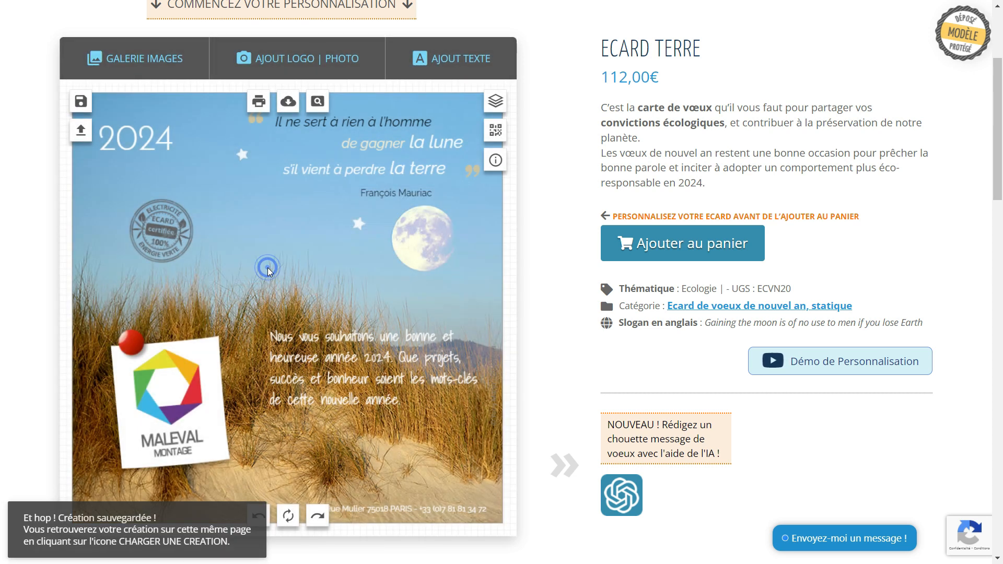
pyautogui.click(81, 132)
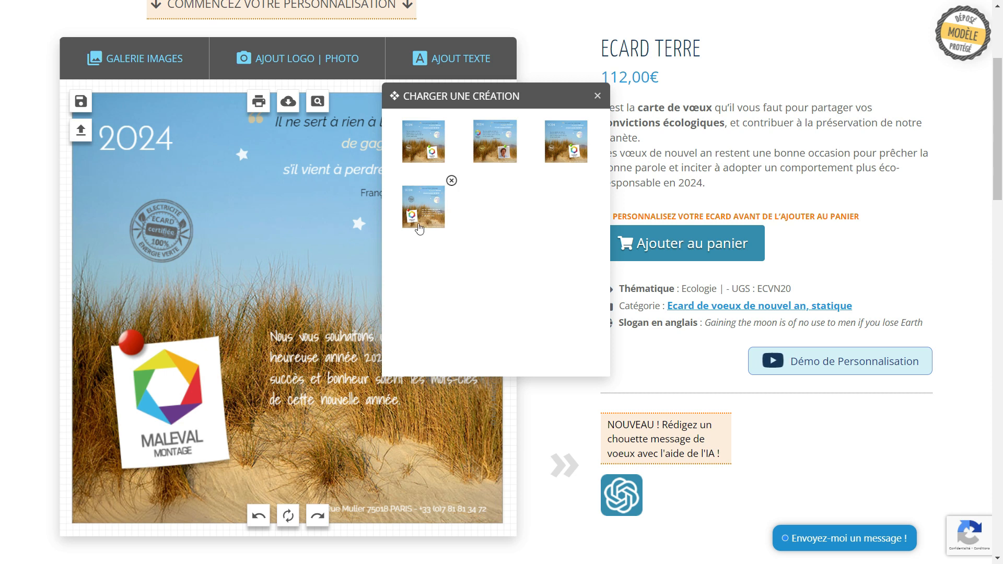
# Delete two older saved creations from the list.
pyautogui.click(523, 115)
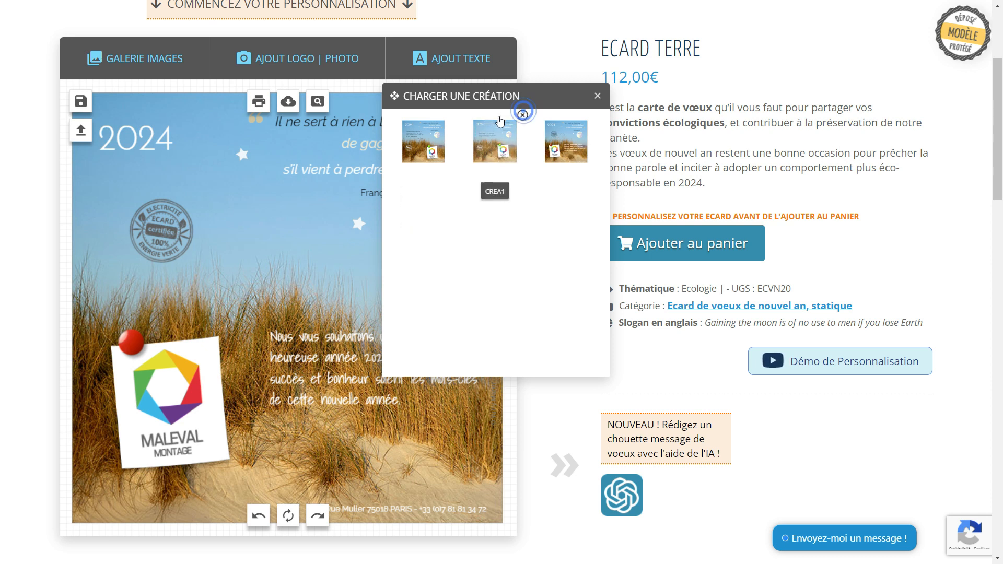
pyautogui.click(450, 116)
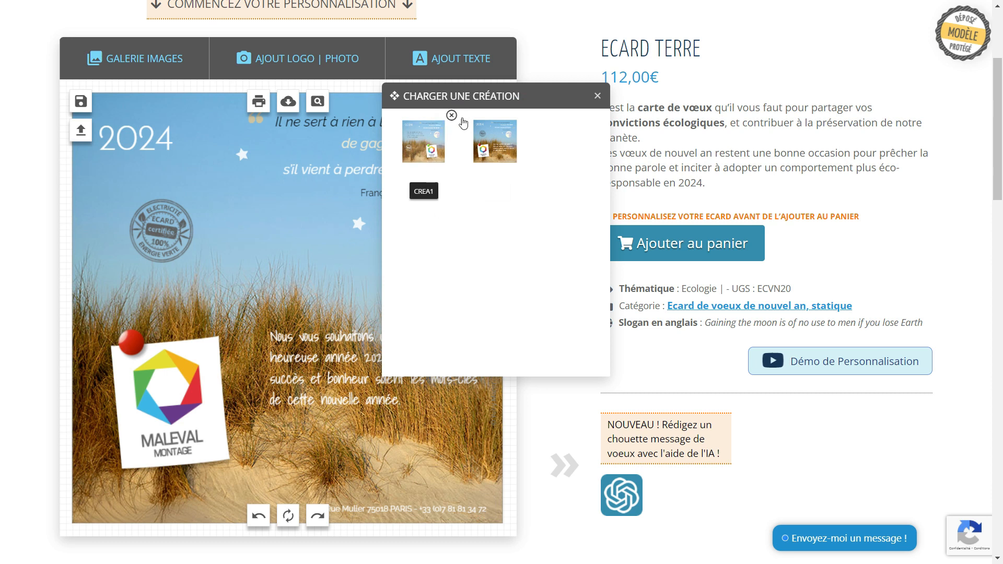
pyautogui.moveTo(482, 120); pyautogui.dragTo(648, 262)
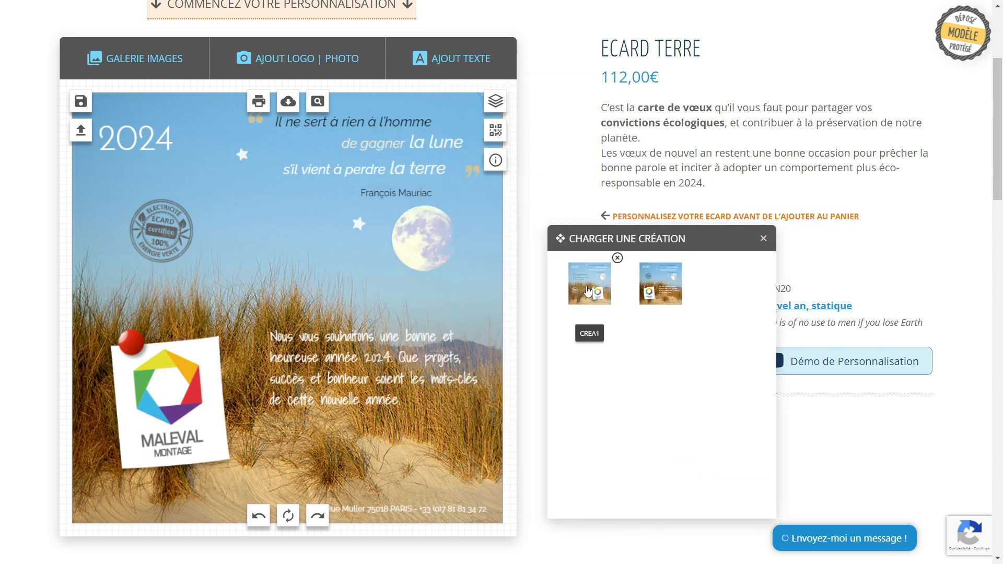
# Load CREA1, then the CREA2 design with the red pin, and close the saved-creations list.
pyautogui.click(574, 302)
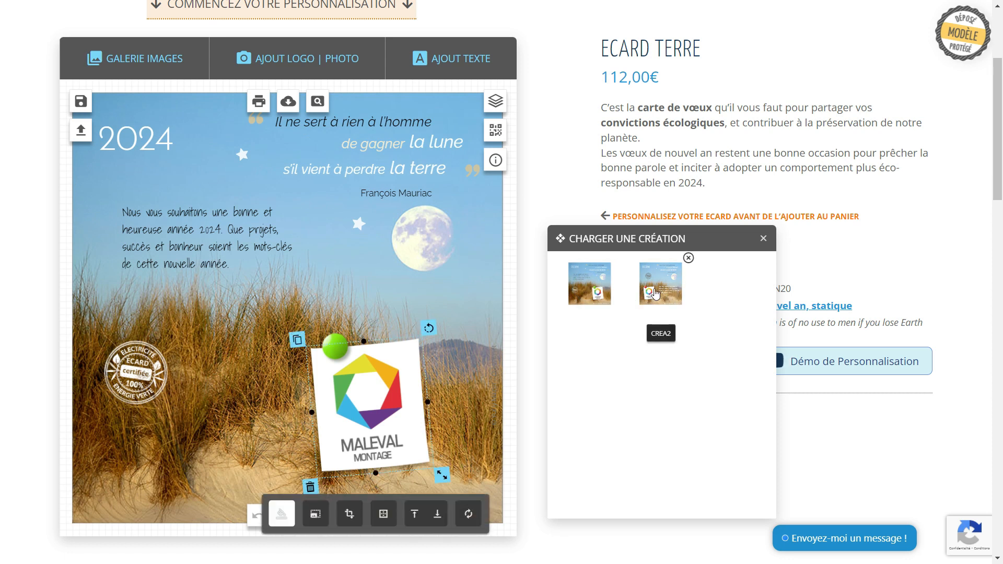
pyautogui.click(668, 284)
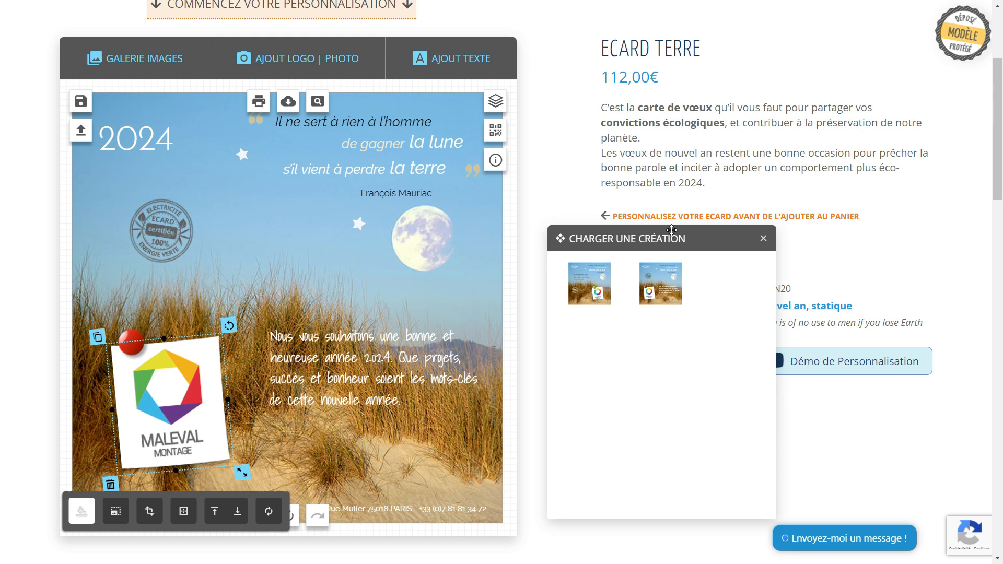
pyautogui.moveTo(646, 239); pyautogui.dragTo(673, 281)
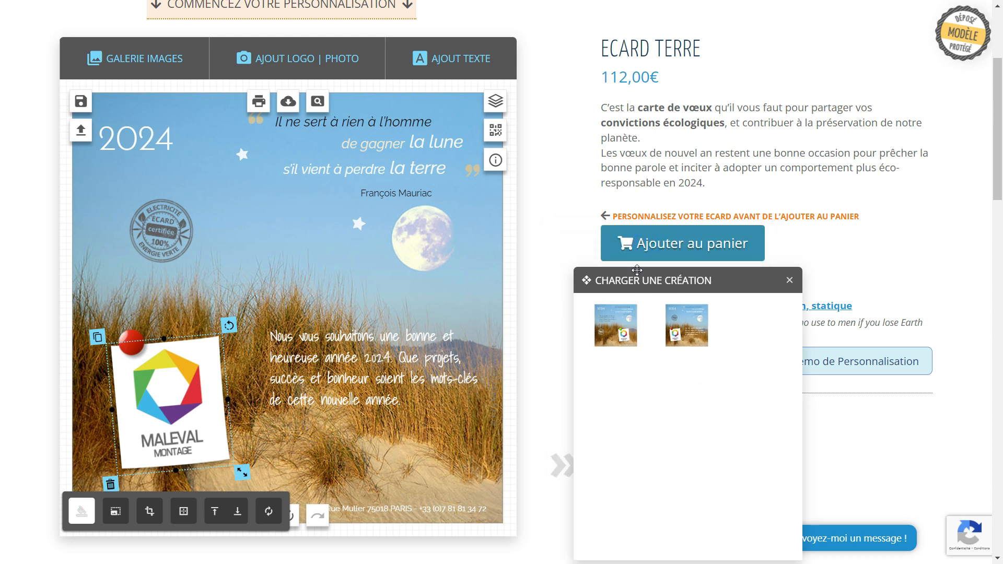
pyautogui.click(790, 281)
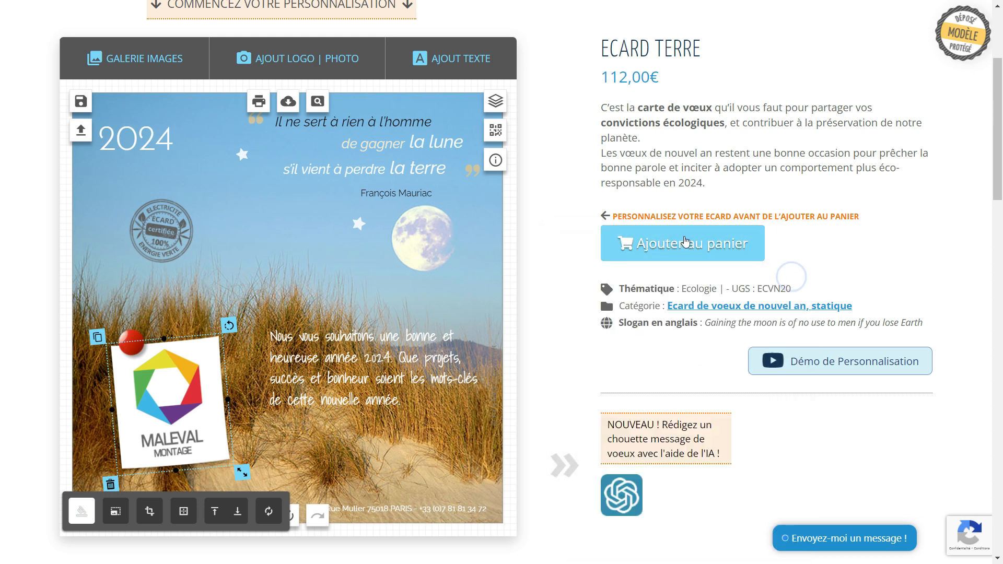